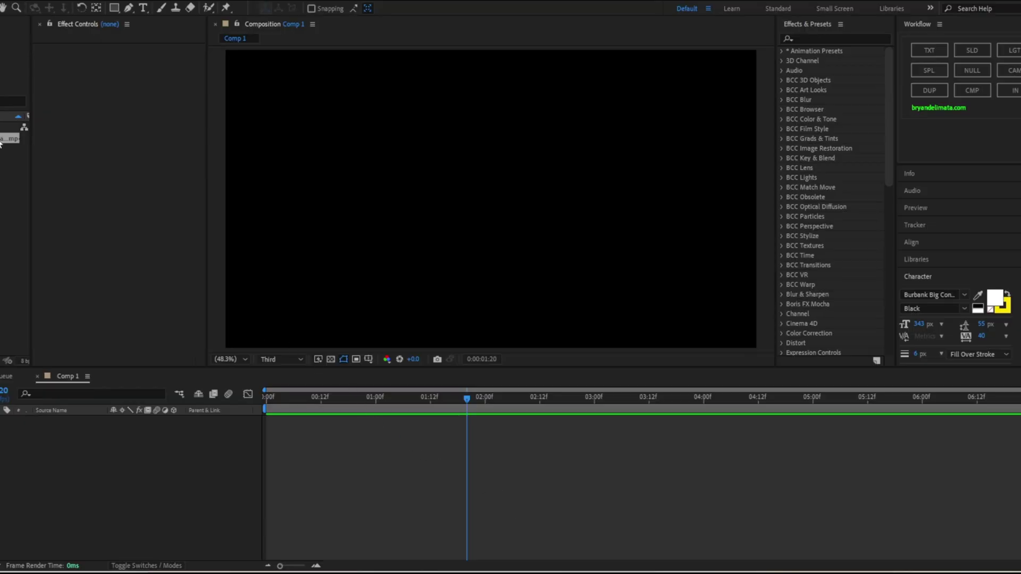
Place SDOT Raw Clip.mp4 in Comp 1 and slide it to start later in time.
drag(251, 465, 253, 467)
drag(488, 422, 535, 425)
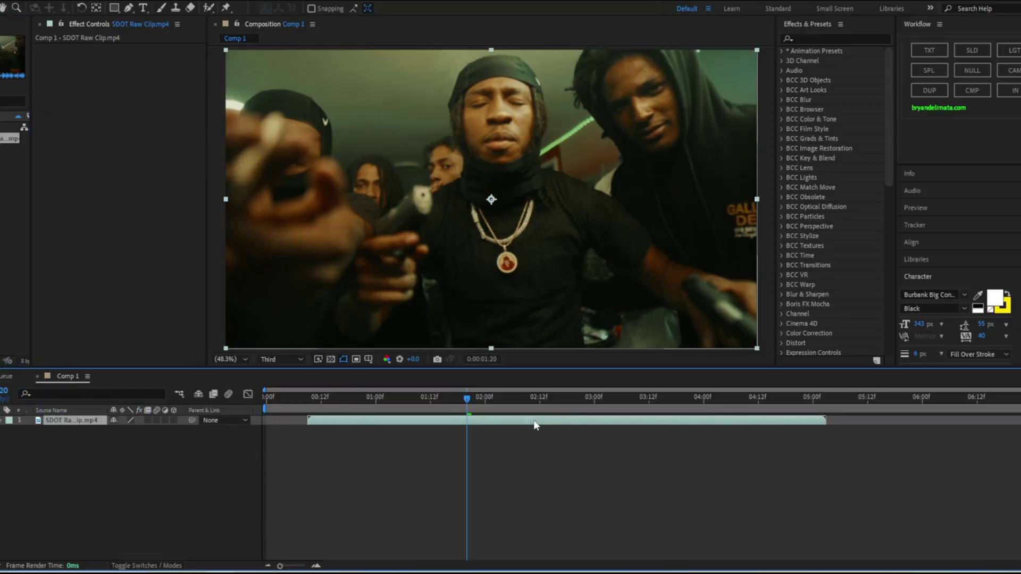
mouse_move(476, 400)
mouse_down()
mouse_move(335, 394)
mouse_move(580, 414)
mouse_move(565, 422)
mouse_move(559, 403)
mouse_move(461, 398)
mouse_up()
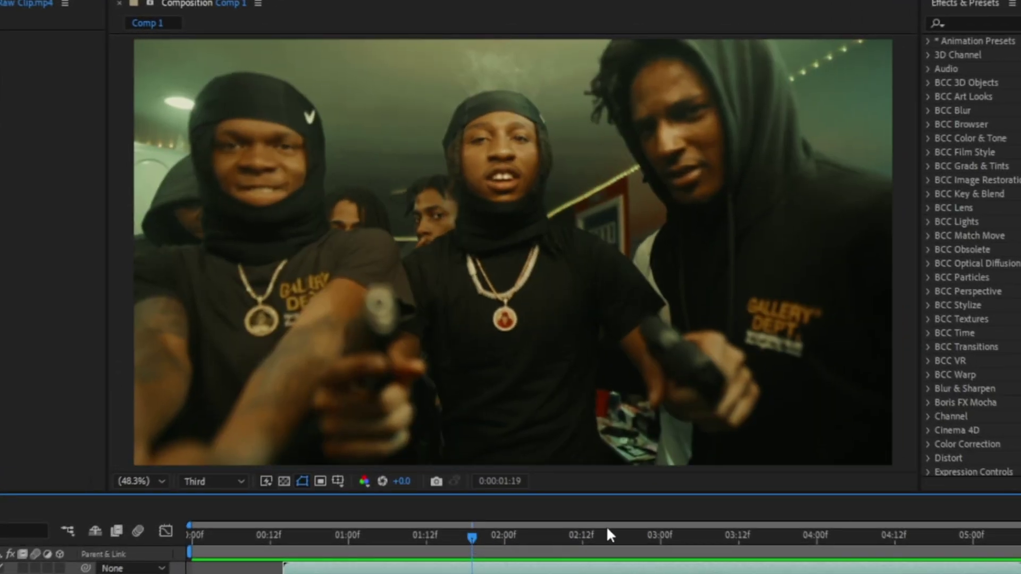
Split the clip layer at about 03:00 into three stacked layers.
key(space)
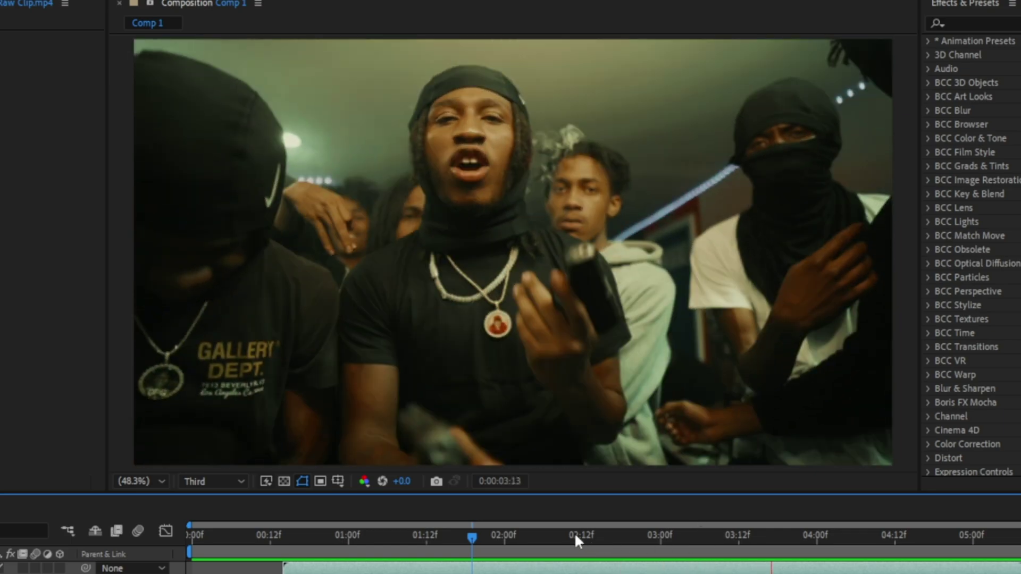
drag(574, 532, 555, 541)
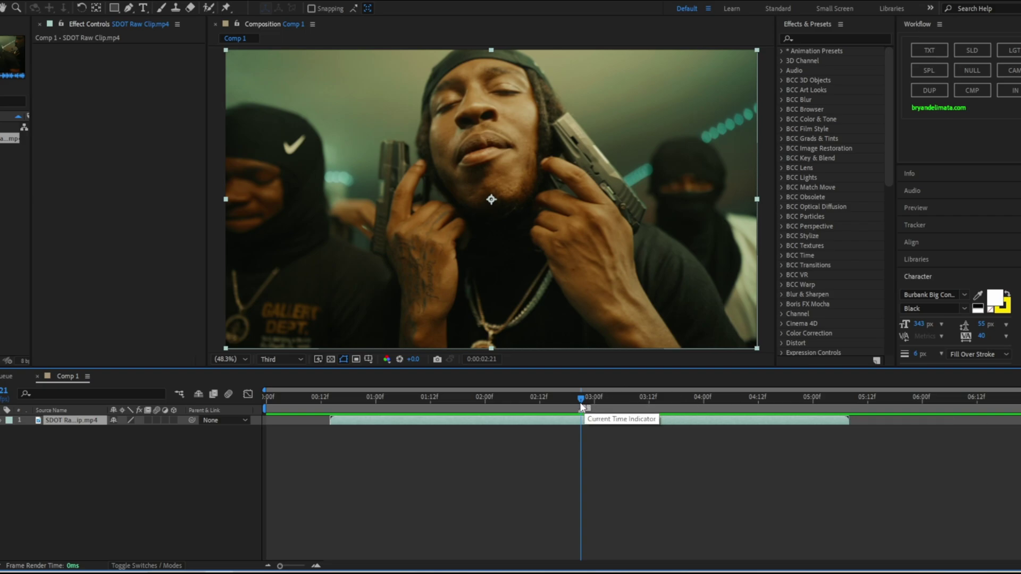
key(ctrl+shift+d)
drag(591, 414, 629, 417)
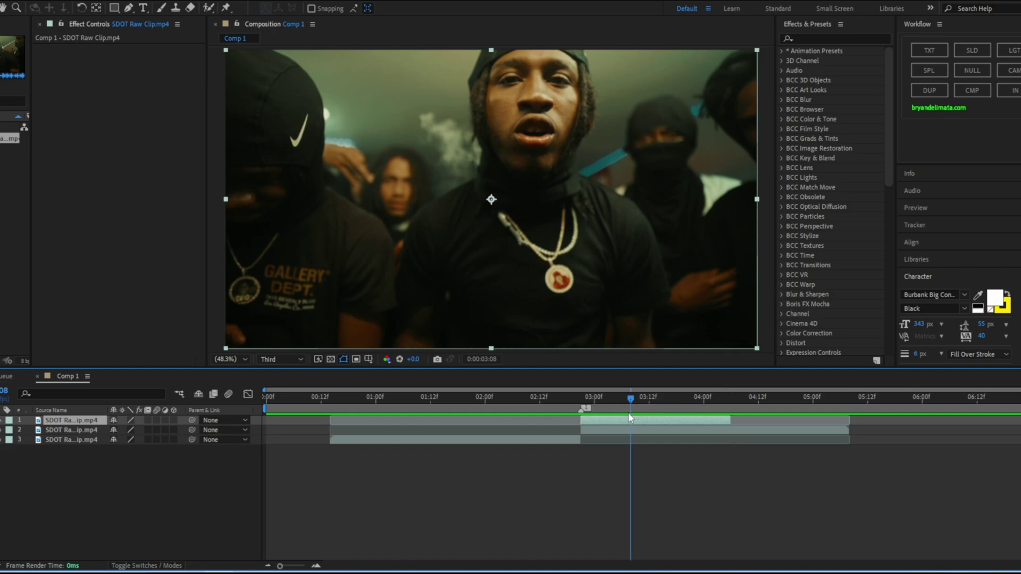
Trace a RotoBezier Pen mask around the rapper's head at 03:00.
click(580, 394)
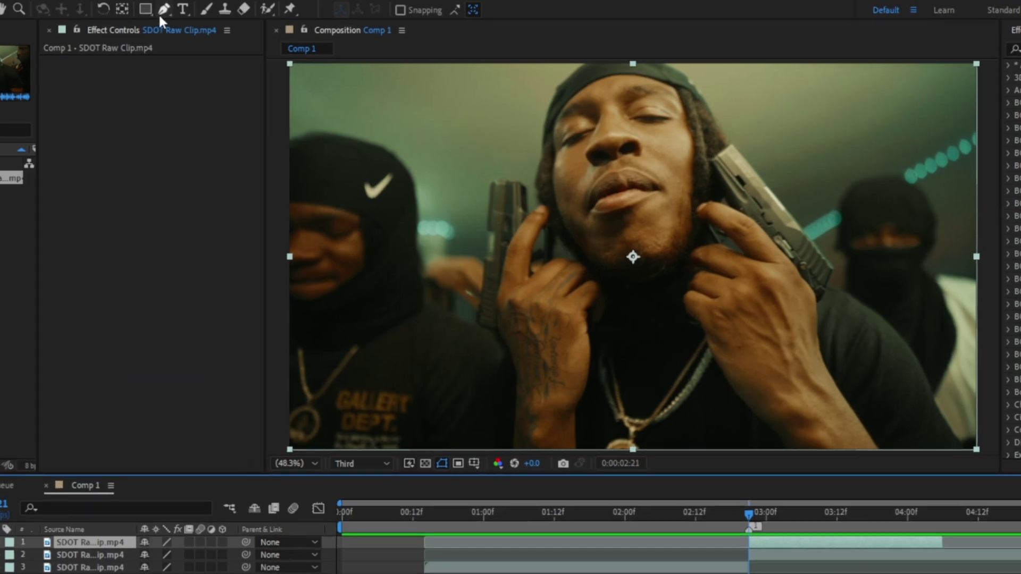
click(128, 8)
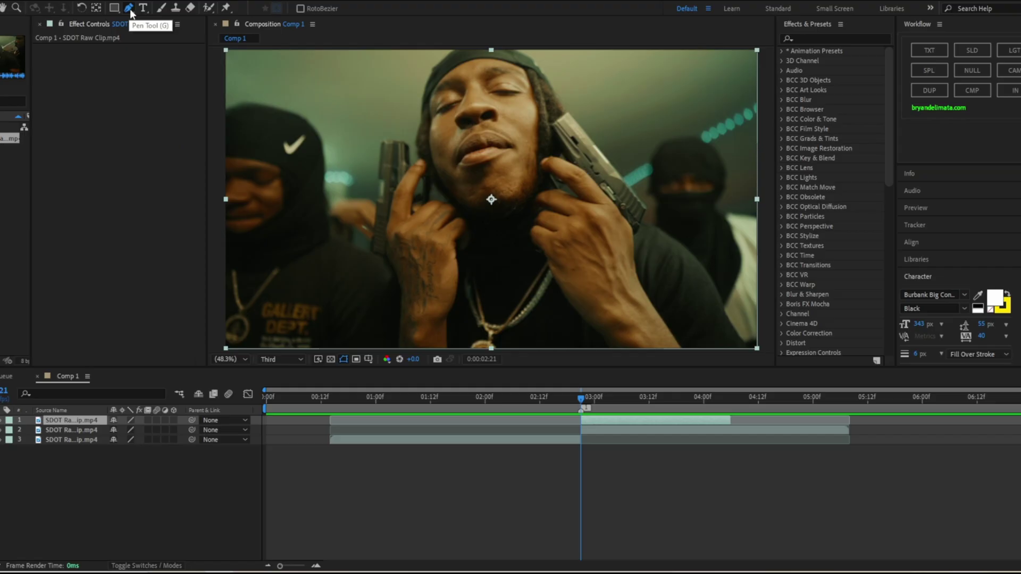
click(487, 247)
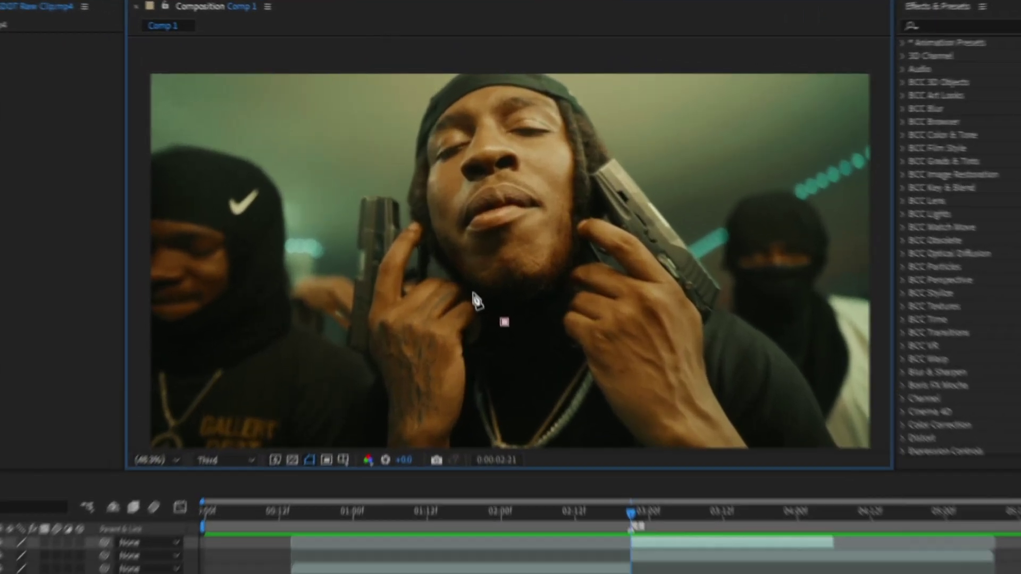
click(468, 289)
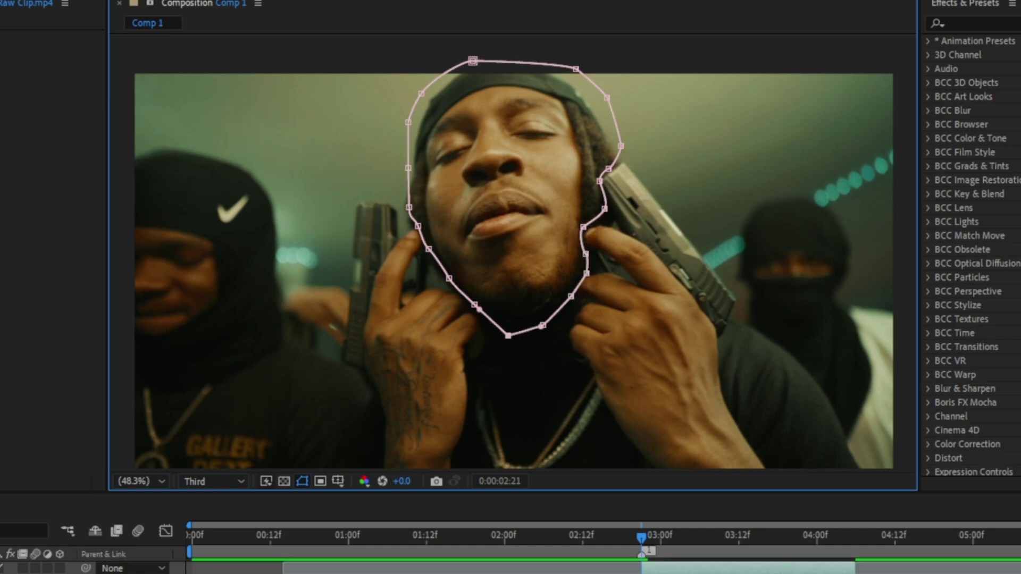
key(backslash)
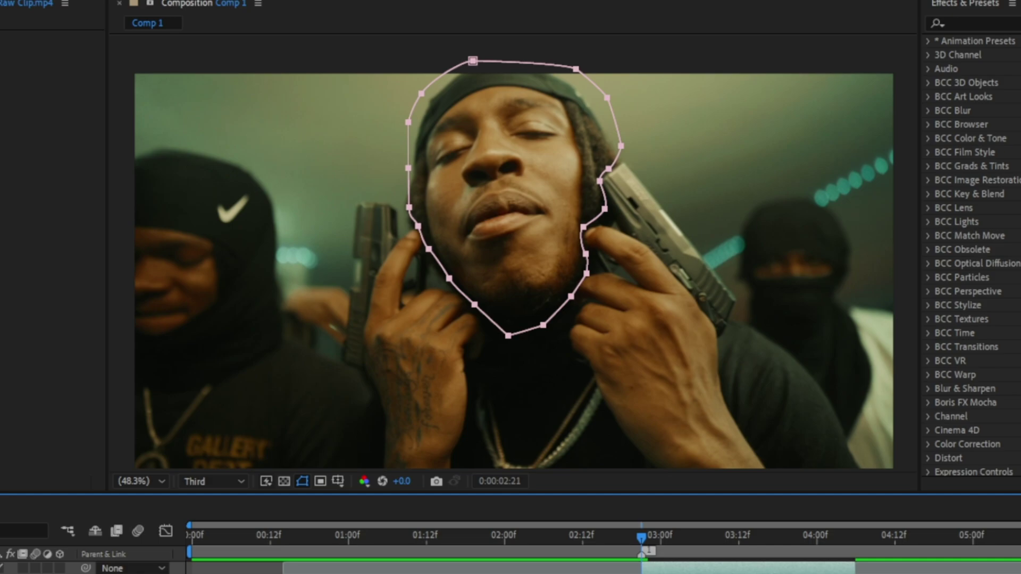
Keyframe and reshape the head mask frame by frame toward 4:05.
mouse_move(641, 537)
mouse_down()
mouse_move(804, 536)
mouse_move(697, 550)
mouse_move(701, 538)
mouse_move(646, 537)
mouse_up()
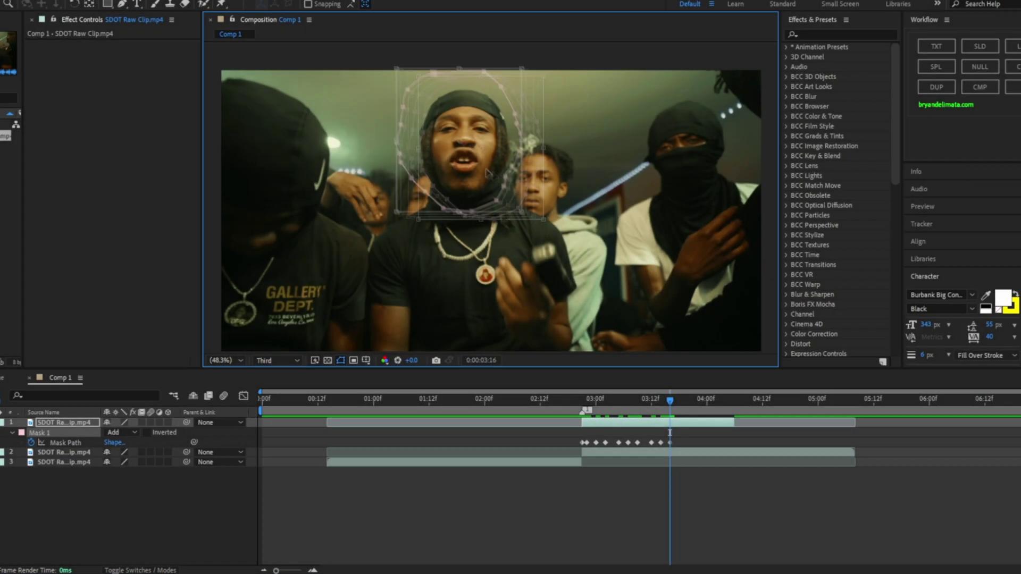
key(Page_Down)
key(Page_Down)
key(Page_Down)
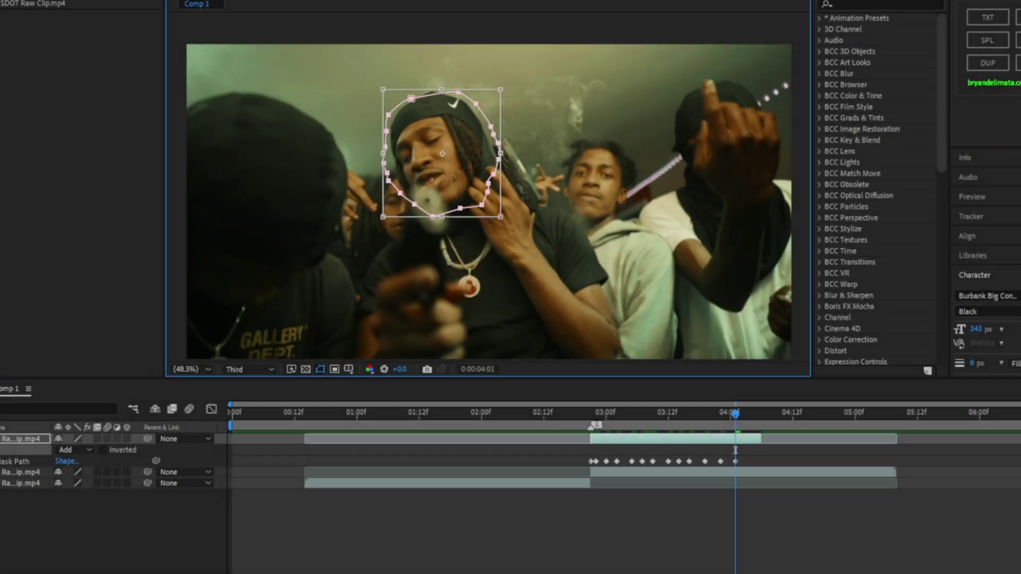
key(Page_Down)
key(Page_Down)
key(Page_Down)
drag(475, 166, 524, 137)
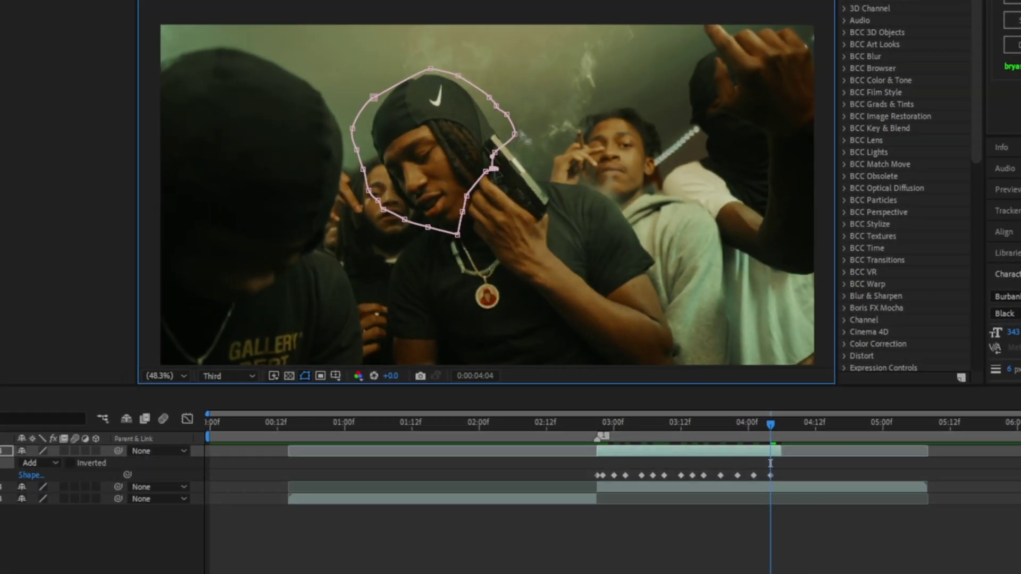
key(Page_Down)
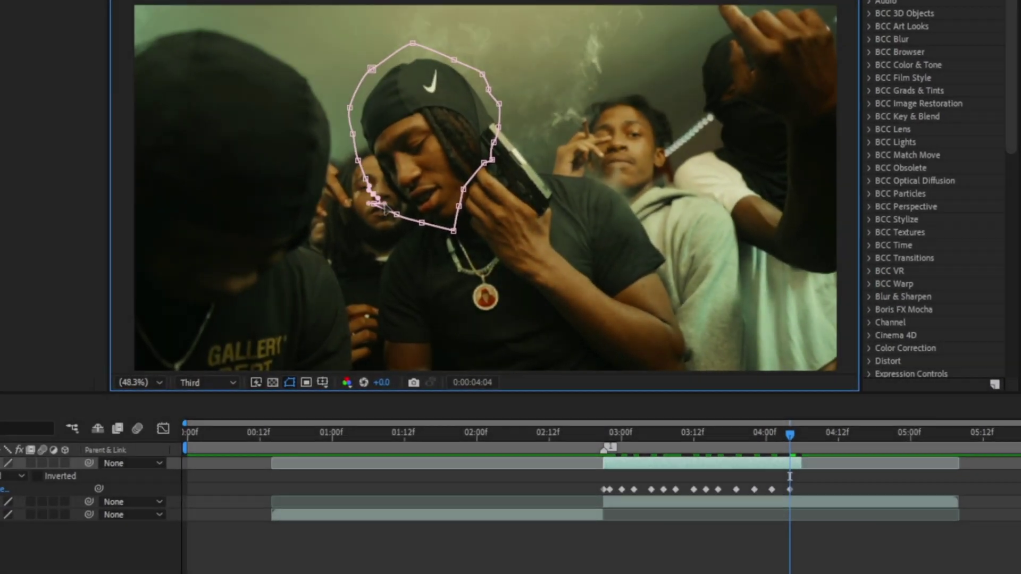
Finish adjusting the head mask, then invert Mask 1 so the head is blacked out.
drag(495, 169, 452, 201)
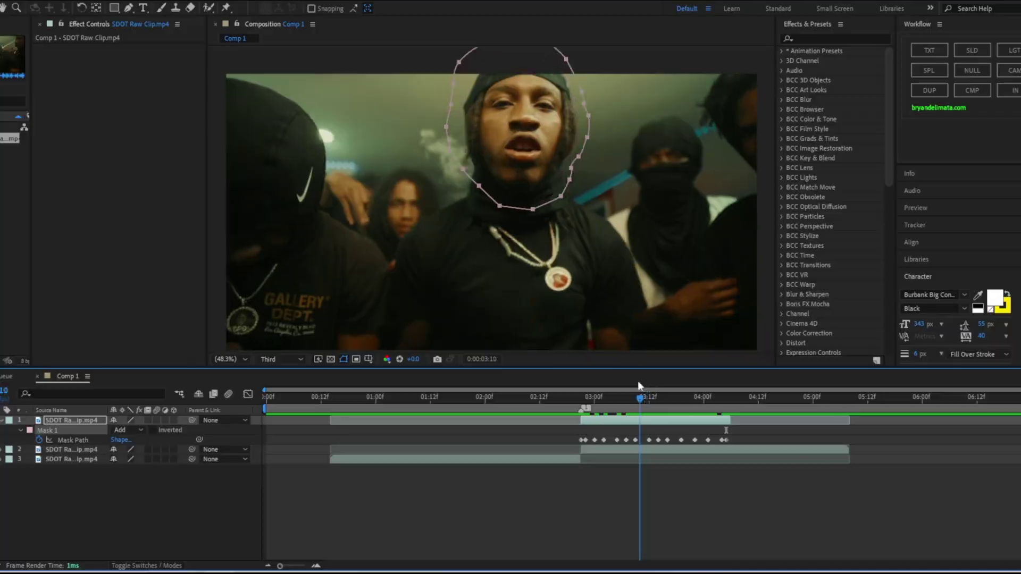
click(740, 438)
key(space)
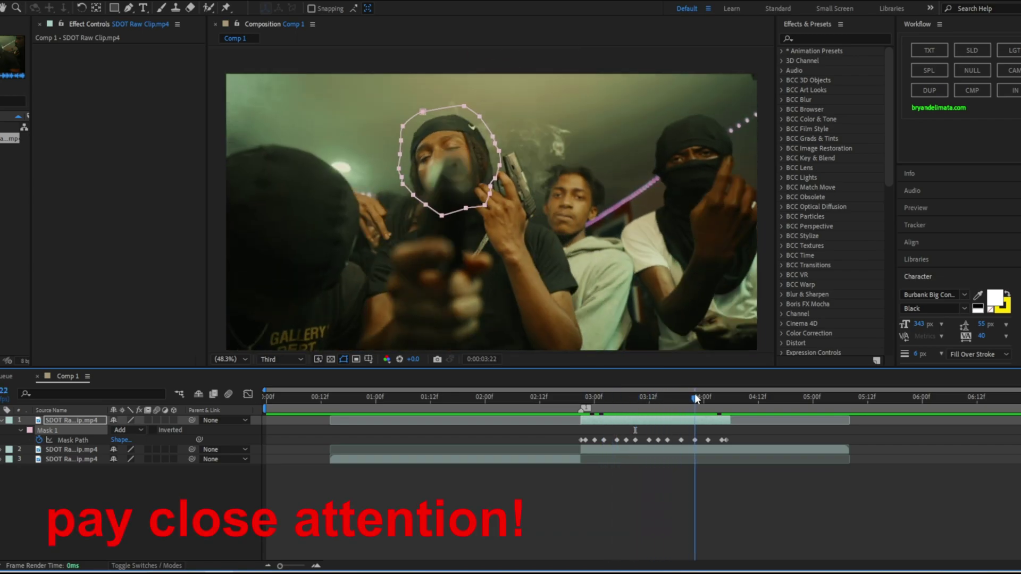
key(space)
drag(674, 400, 651, 416)
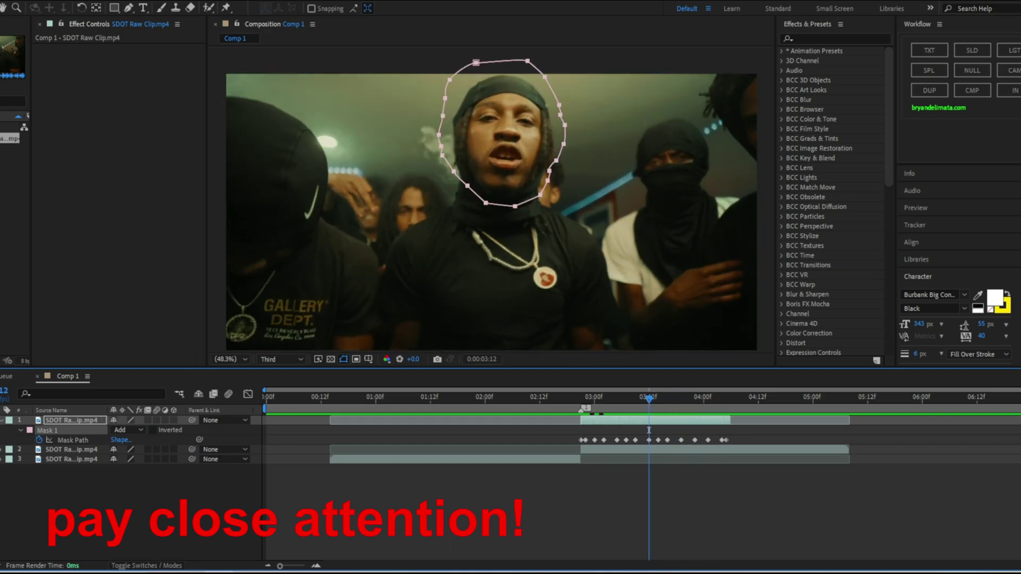
key(space)
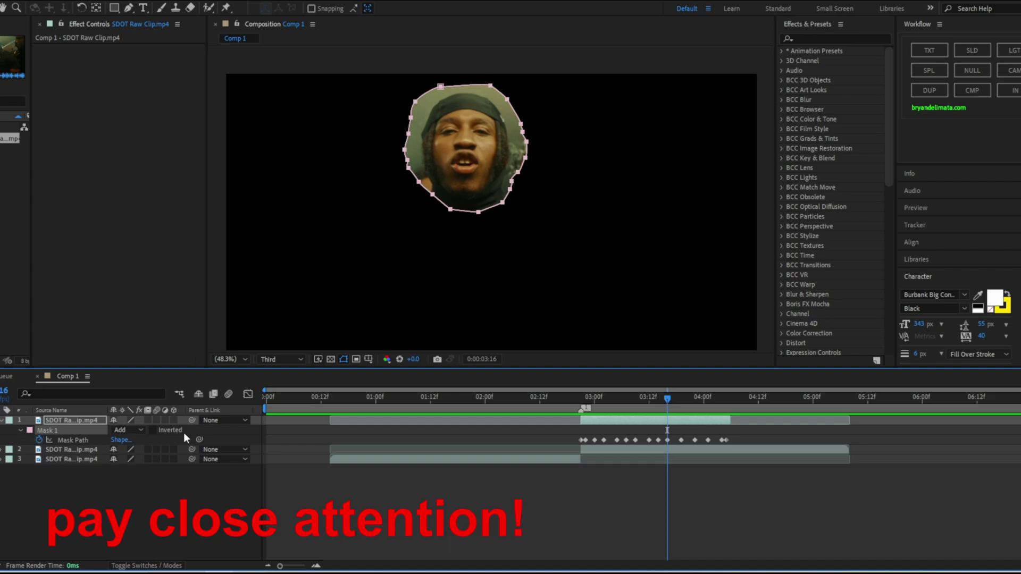
click(154, 429)
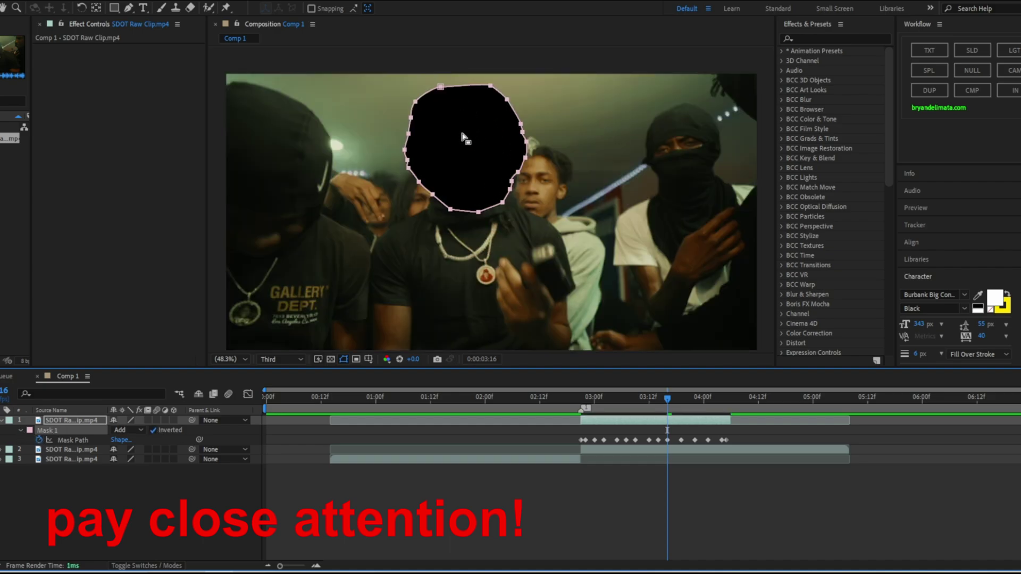
drag(665, 396, 642, 401)
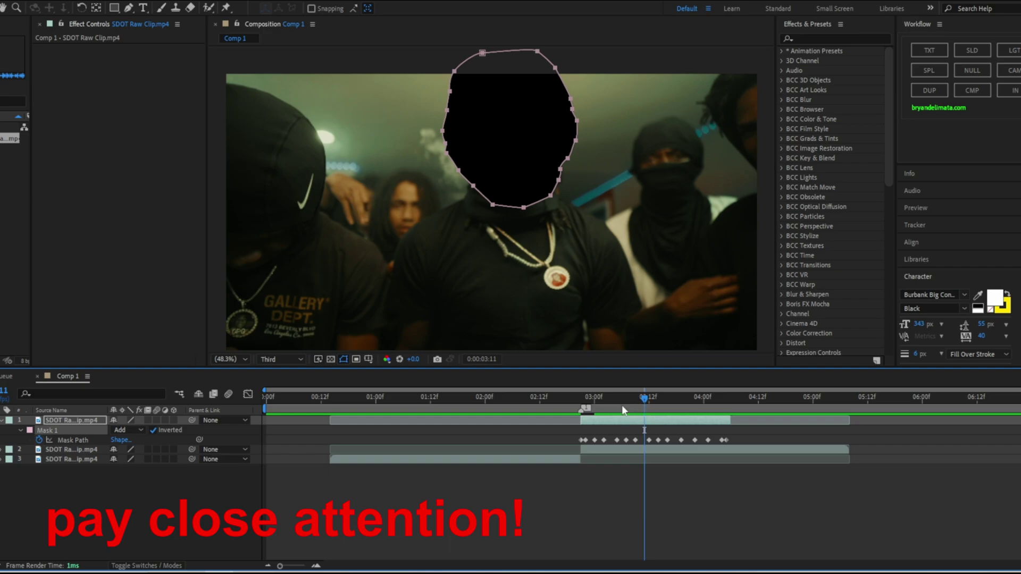
End the work area at the last masked frame and expand the Content-Aware Fill panel.
click(582, 400)
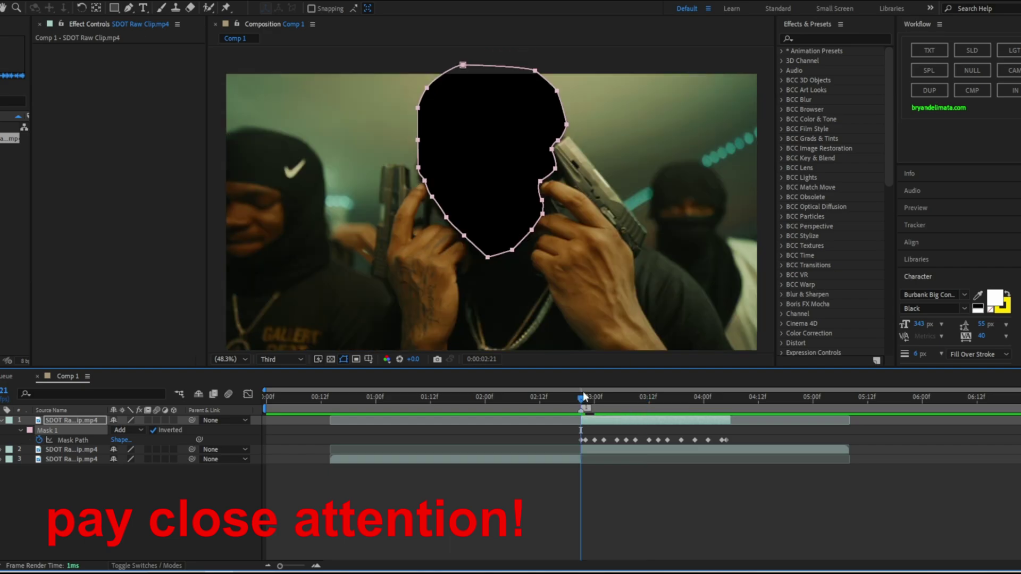
click(596, 420)
click(729, 397)
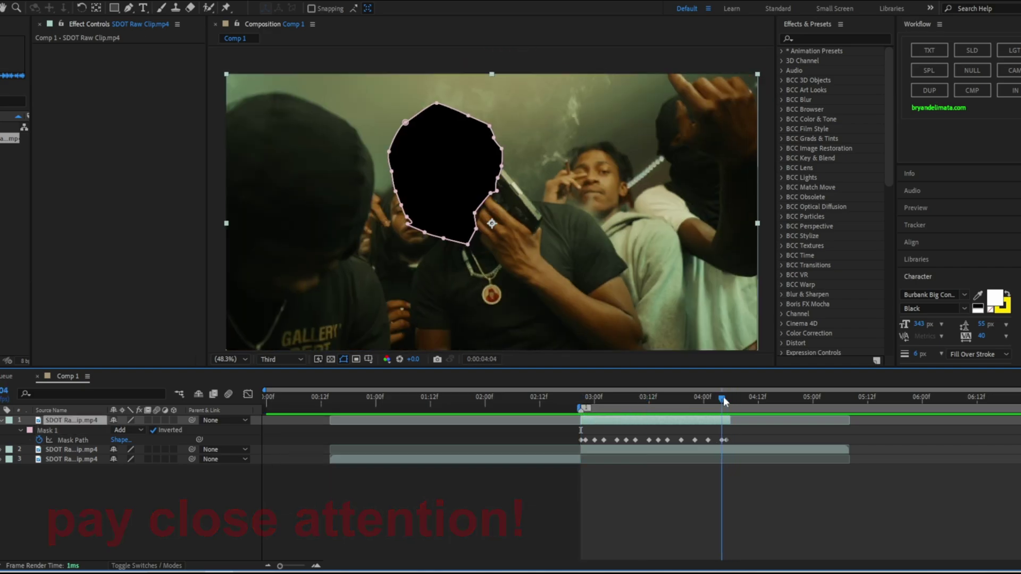
key(Page_Up)
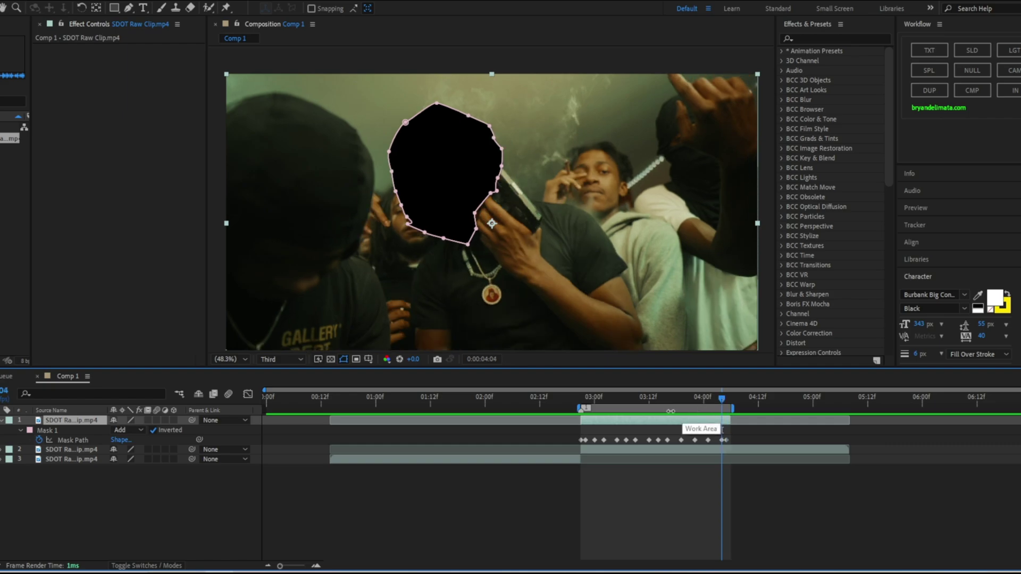
drag(606, 398, 636, 400)
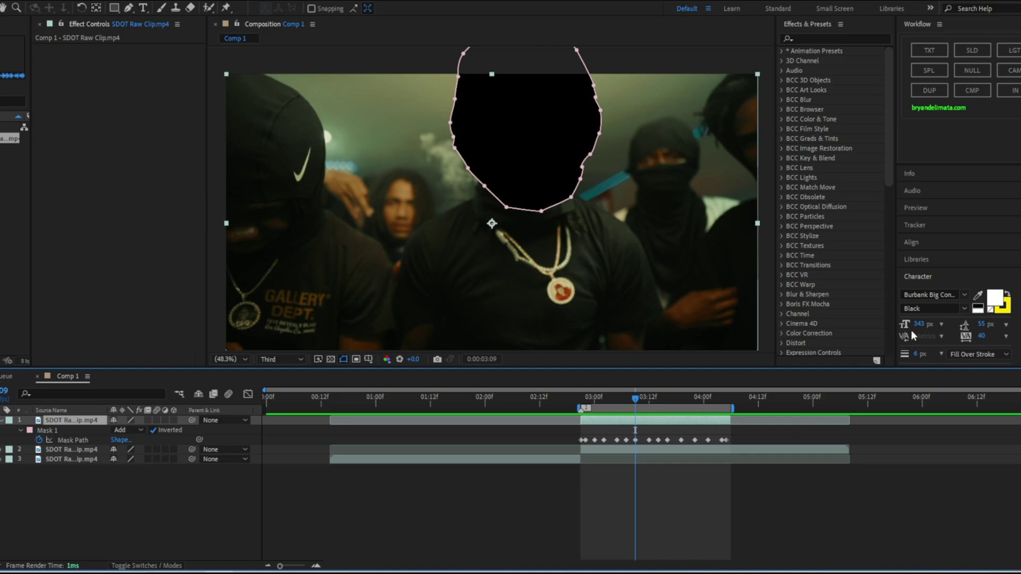
click(946, 281)
click(932, 311)
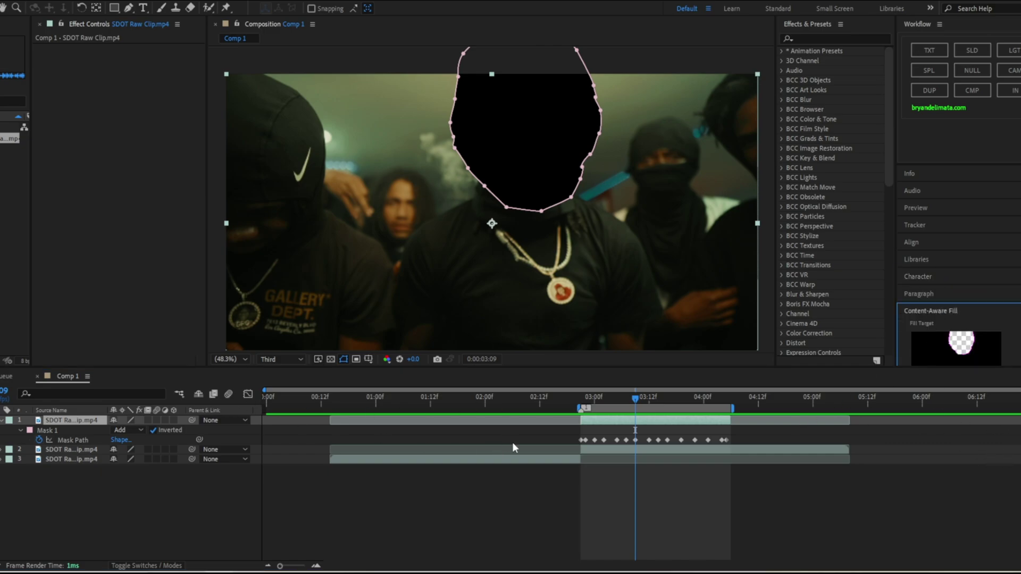
Generate a Content-Aware Fill layer with Alpha Expansion 1, Object method, Work Area range.
key(shift+Home)
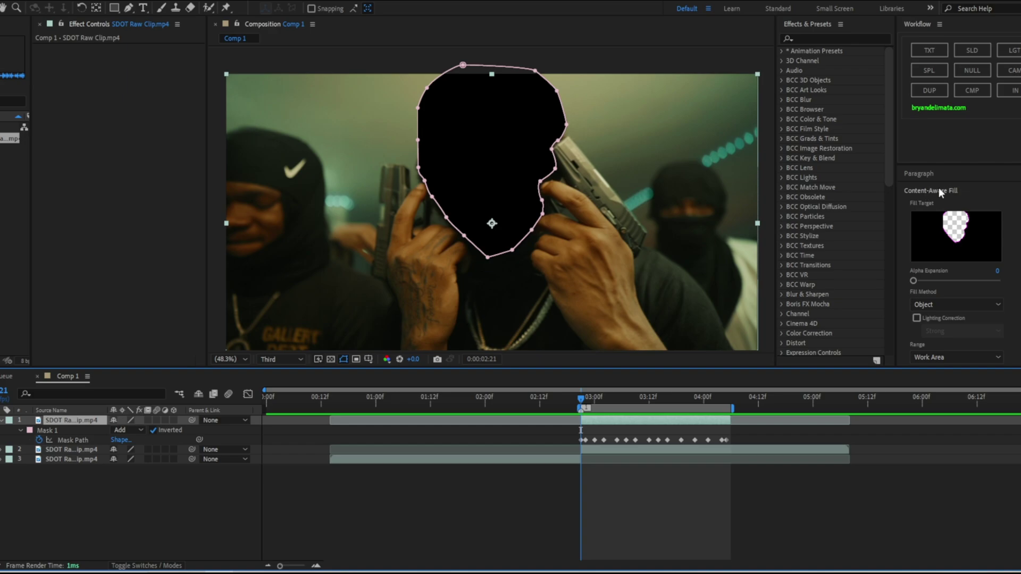
click(177, 2)
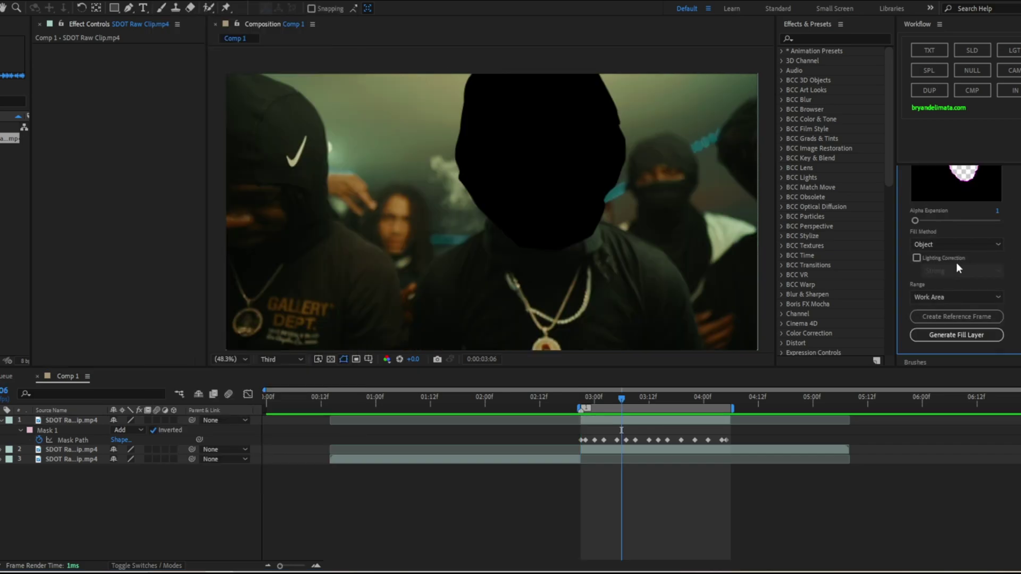
click(583, 408)
click(978, 334)
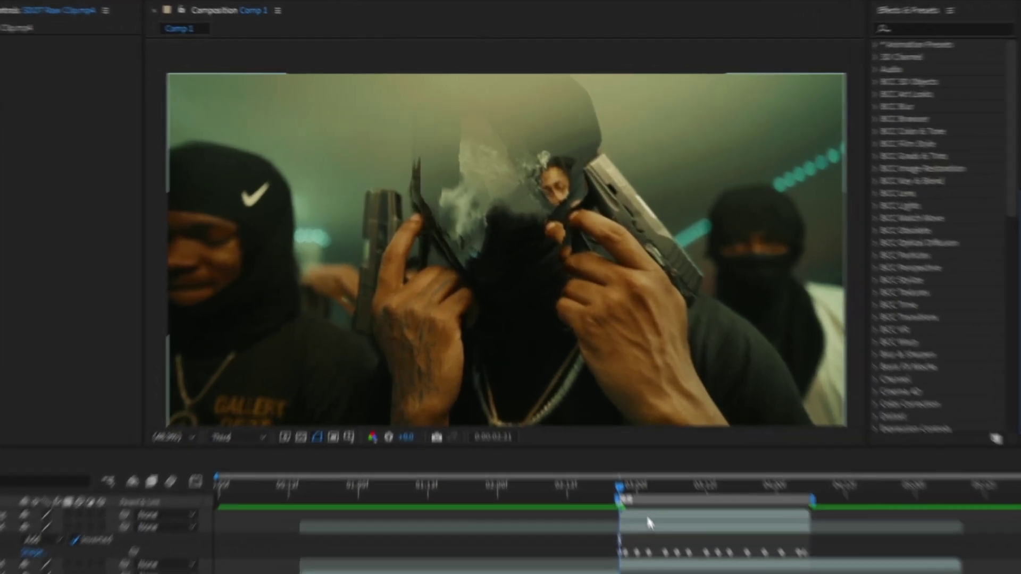
Preview the generated fill layer across later frames, stopping at 02:21.
click(601, 419)
drag(647, 540, 661, 518)
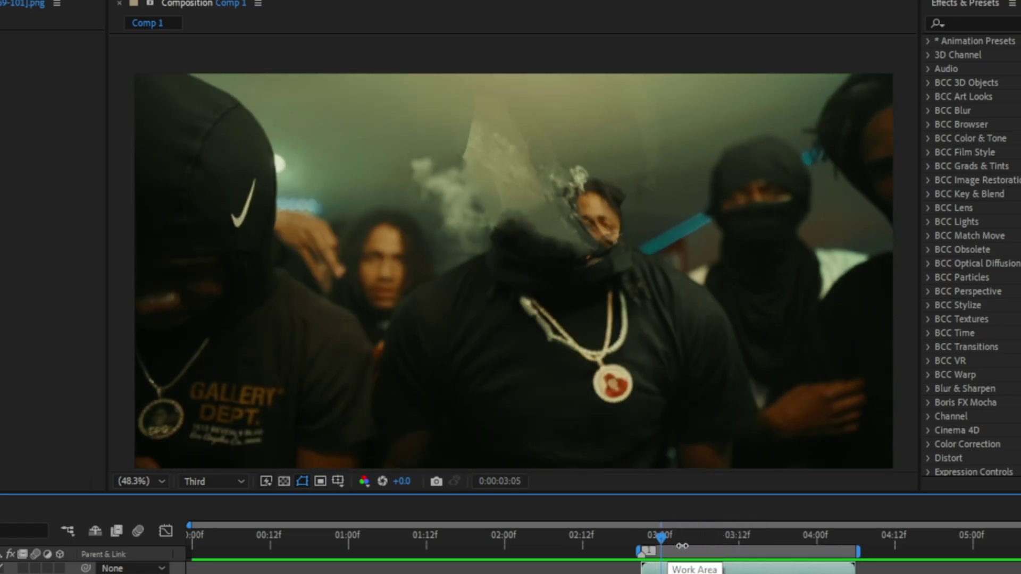
drag(672, 536, 643, 527)
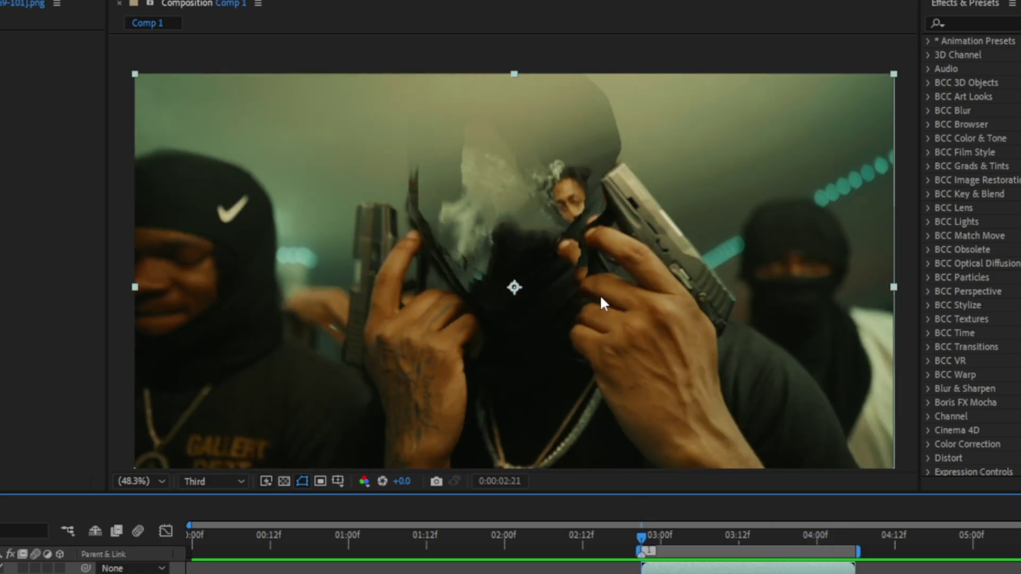
key(space)
key(space)
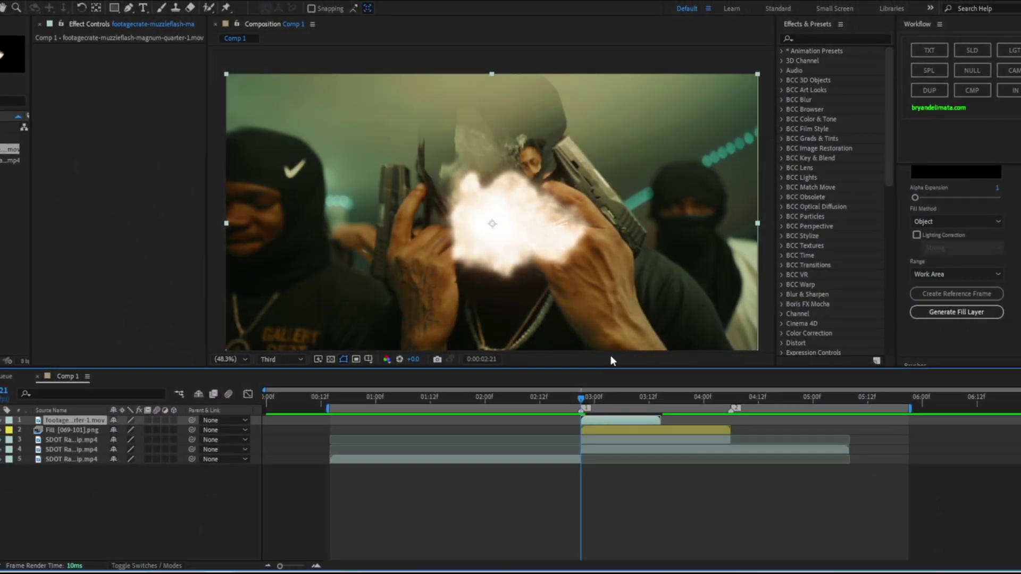
Set the muzzle-flash layer's Rotation to about -92°.
key(r)
scroll(532, 231, up, 3)
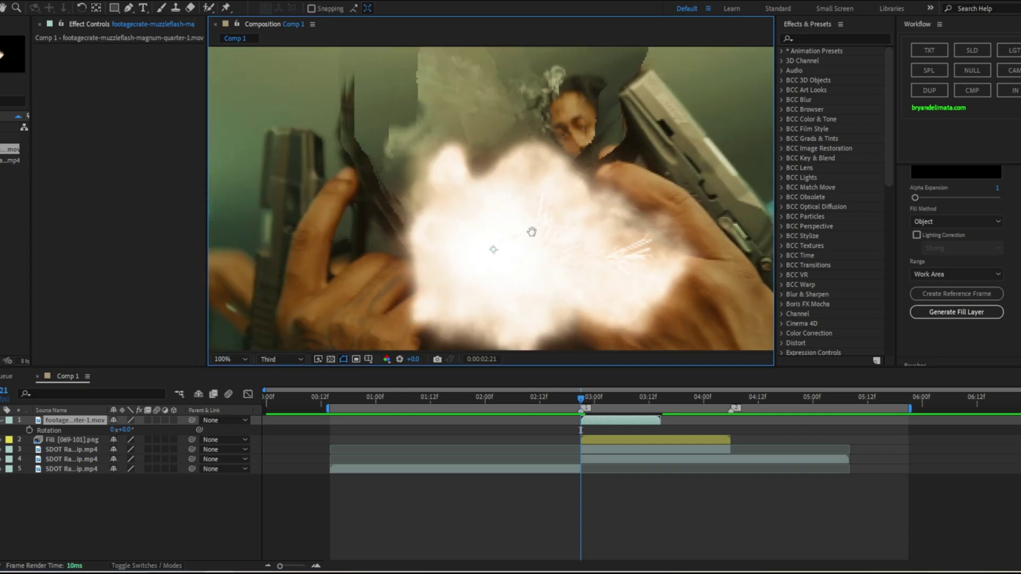
scroll(532, 213, down, 2)
click(575, 398)
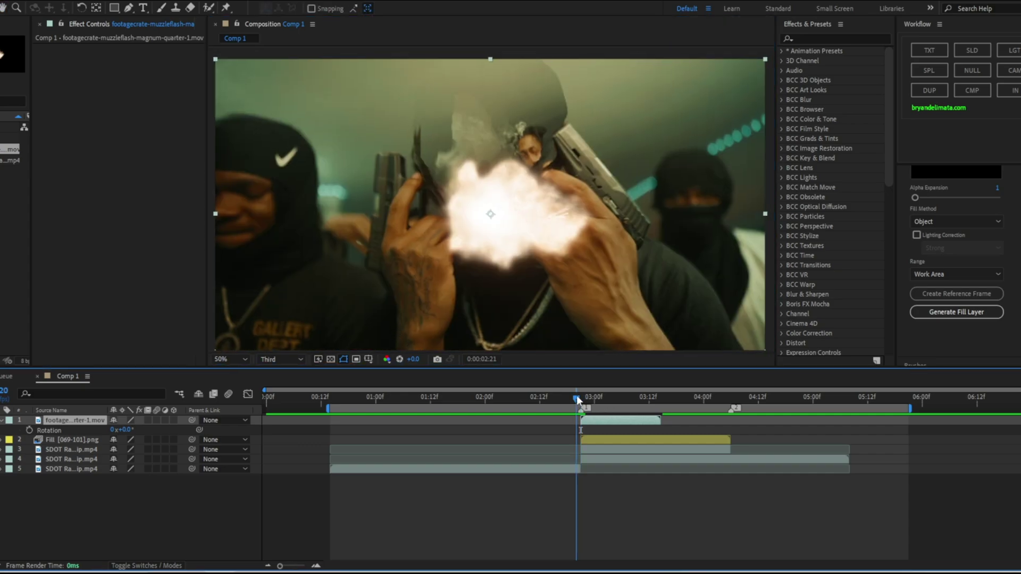
key(slash)
scroll(486, 210, down, 2)
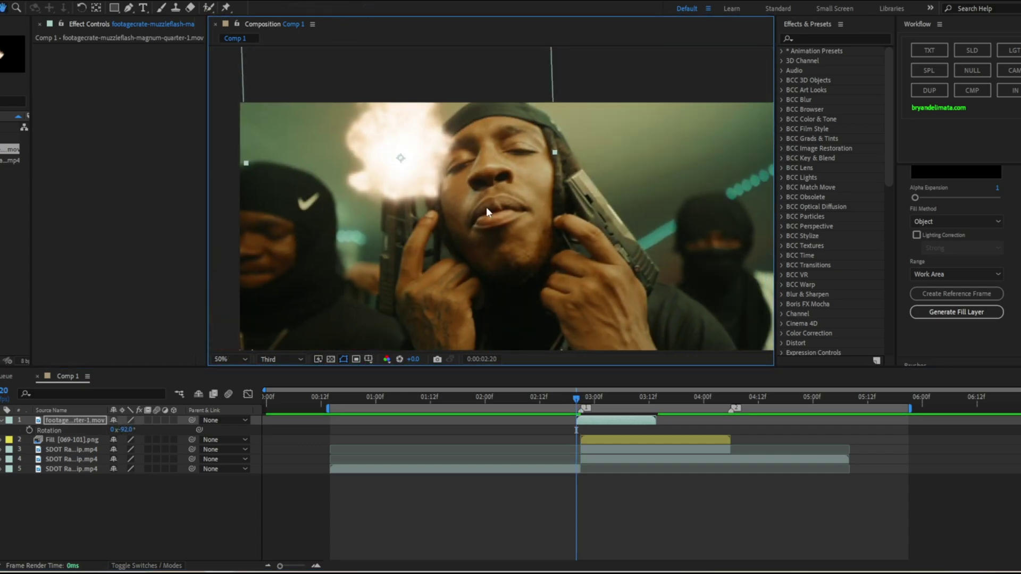
mouse_move(584, 396)
mouse_down()
mouse_move(598, 387)
mouse_move(579, 381)
mouse_up()
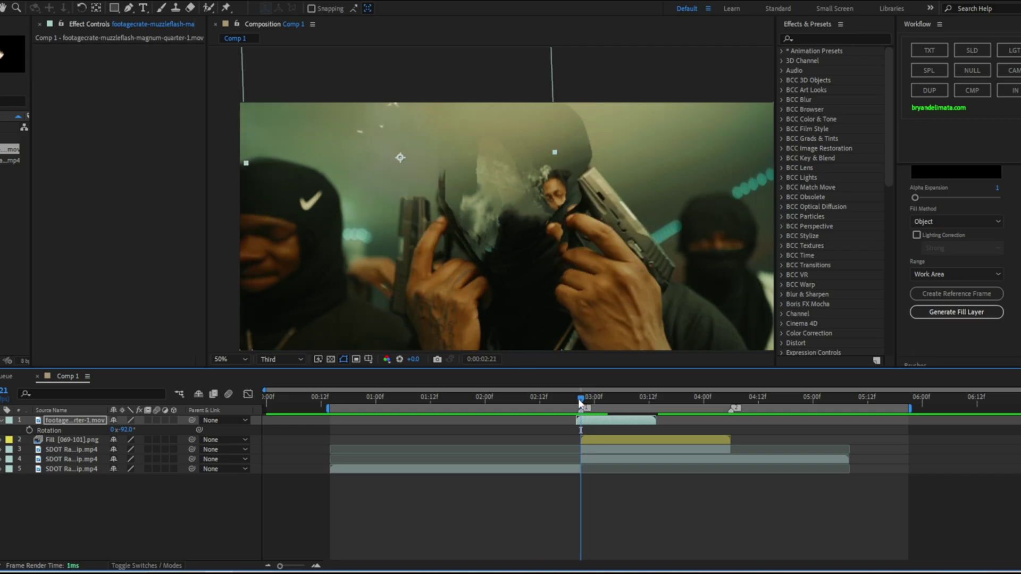
Duplicate the muzzle-flash layer and rotate the copy to -114°.
key(ctrl+d)
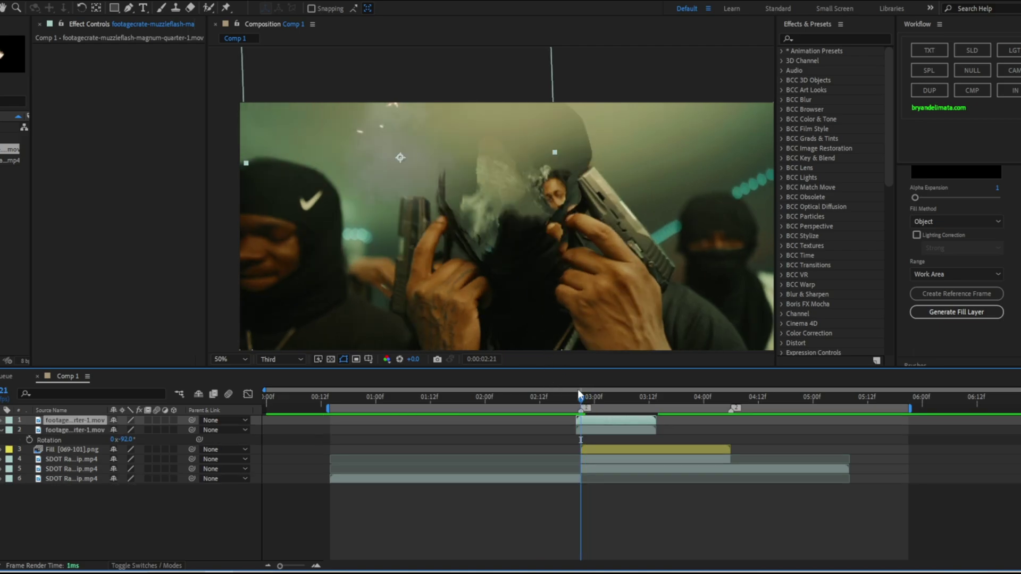
mouse_move(580, 395)
mouse_down()
mouse_move(594, 407)
mouse_move(575, 406)
mouse_move(597, 406)
mouse_move(540, 406)
mouse_move(583, 404)
mouse_up()
key(r)
scroll(528, 207, down, 2)
key(r)
key(ctrl+Down)
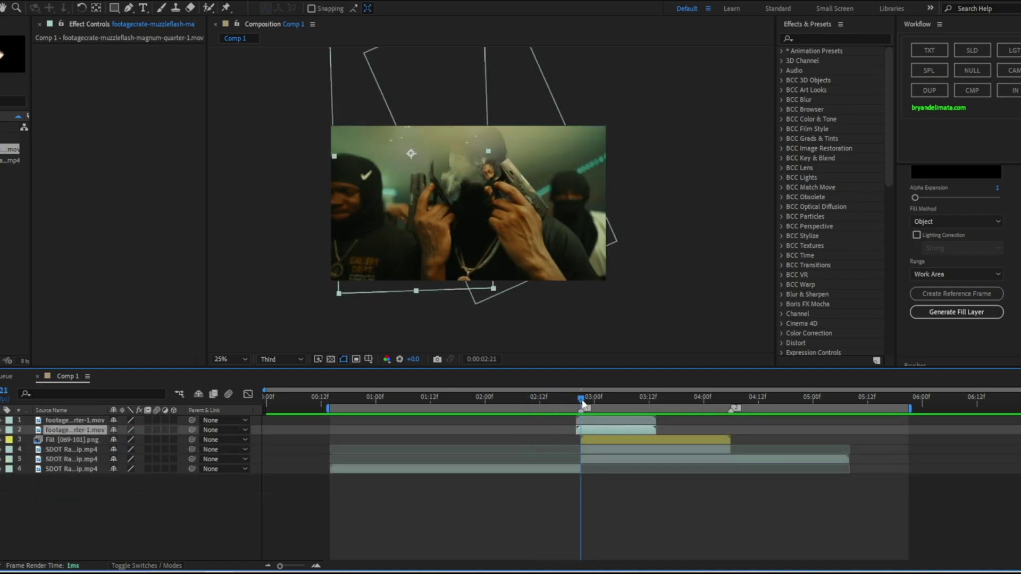
click(588, 440)
click(601, 420)
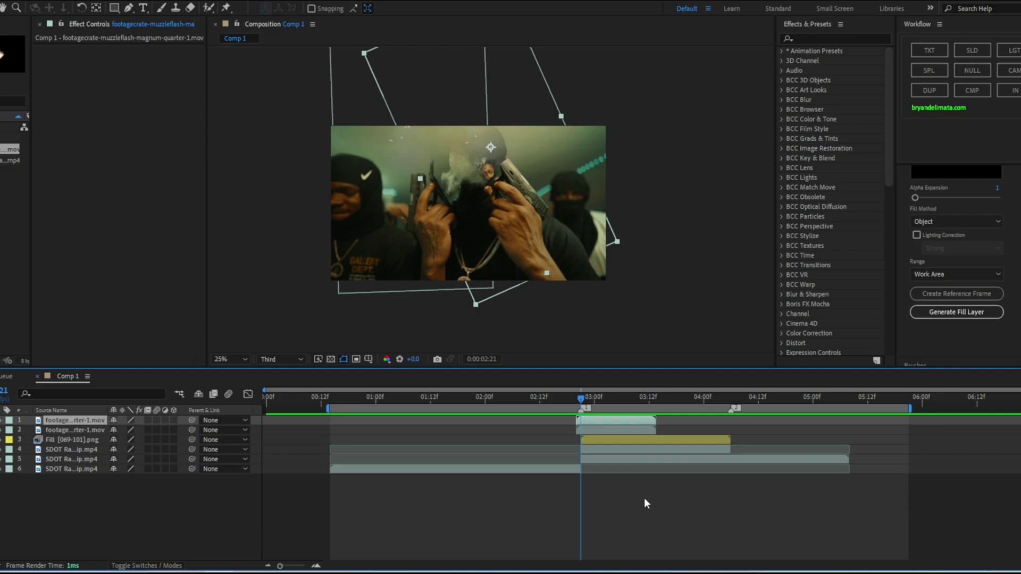
Add BloodExplosion.mov as the top layer and lower its opacity to 44%.
drag(640, 498, 633, 417)
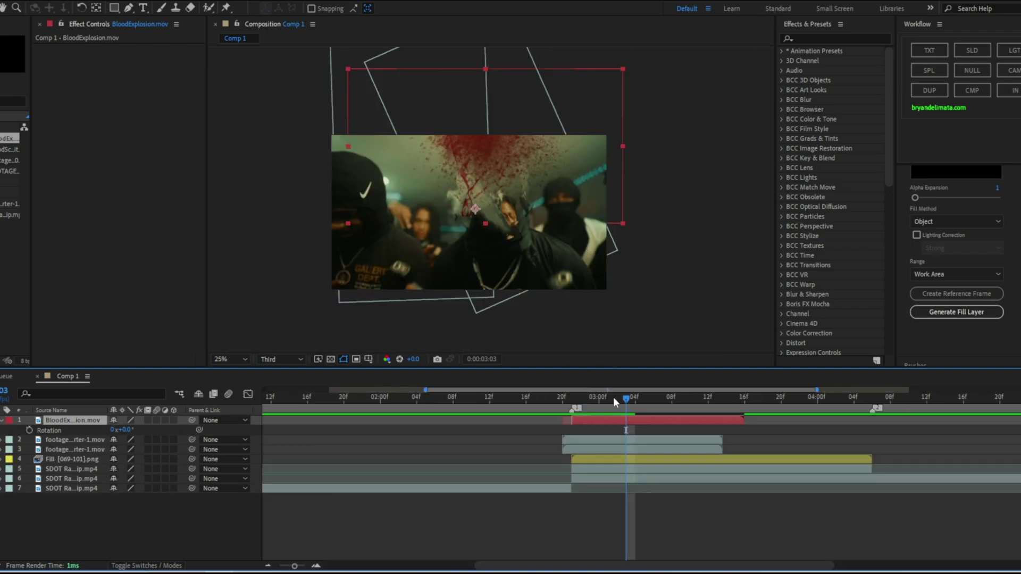
drag(613, 397, 645, 389)
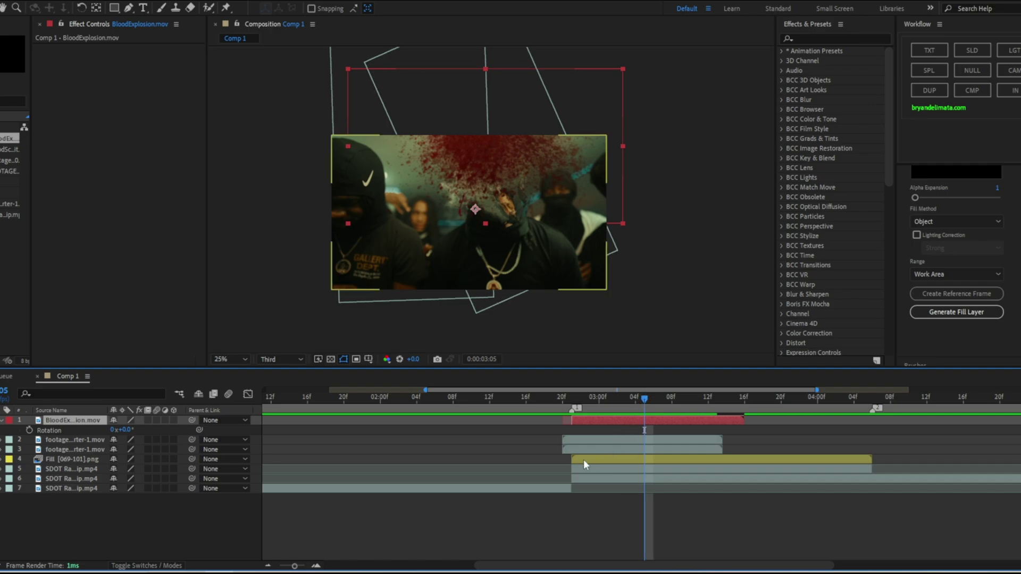
drag(122, 432, 85, 432)
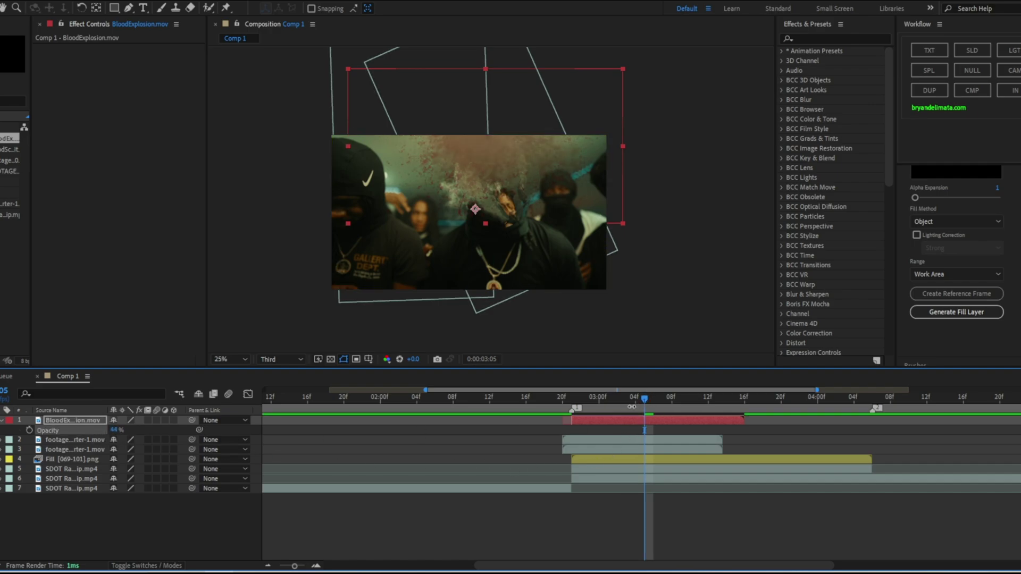
Check the blood layer's Position and find where the burst starts near 2:22.
key(p)
key(i)
key(Page_Up)
key(Page_Up)
key(Page_Up)
key(shift+slash)
key(Page_Down)
key(Page_Down)
key(Page_Down)
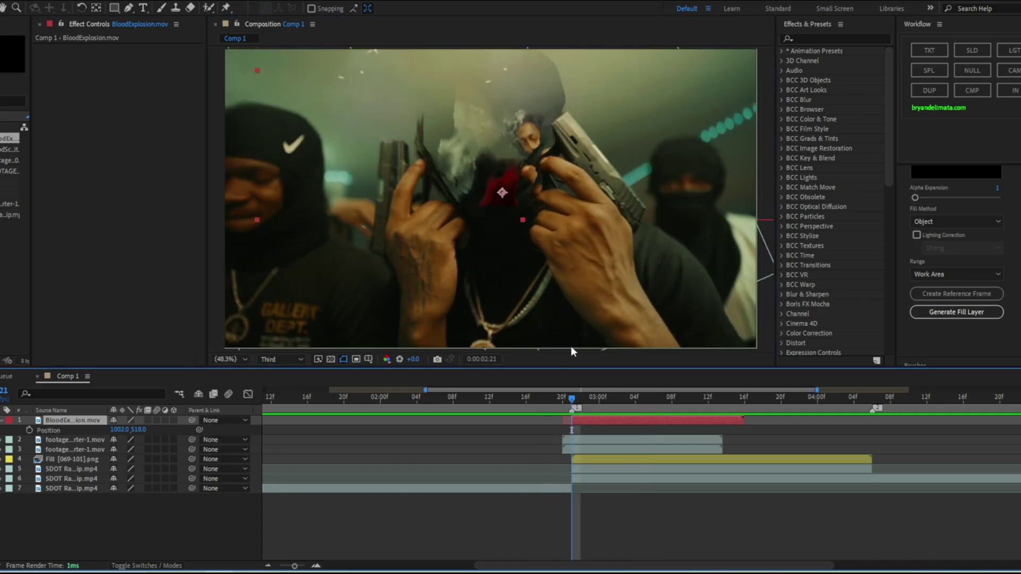
drag(574, 402, 508, 402)
click(581, 398)
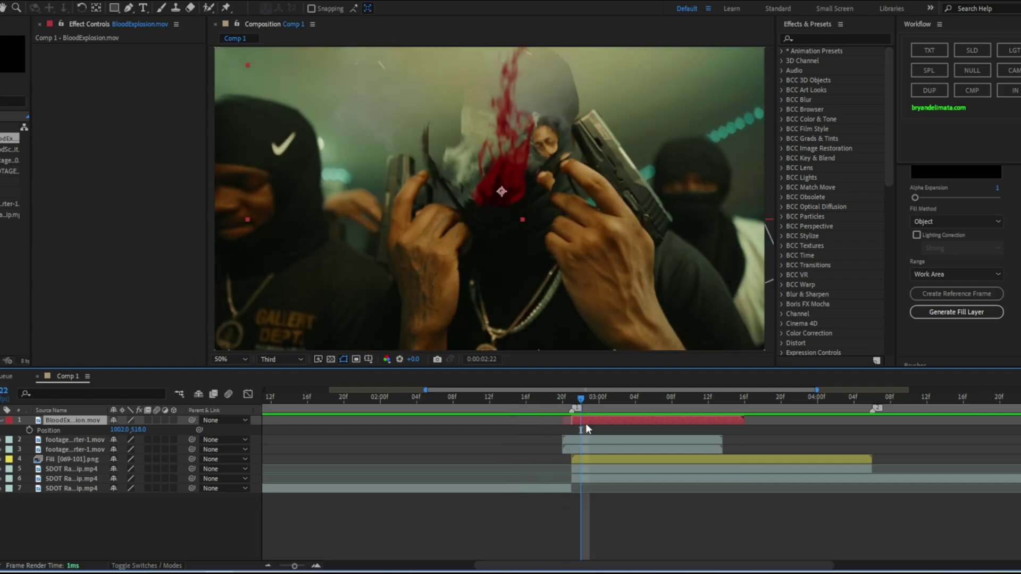
Enable Time Remapping on BloodExplosion.mov and pull its end keyframe earlier to speed the burst.
right_click(585, 420)
mouse_move(617, 157)
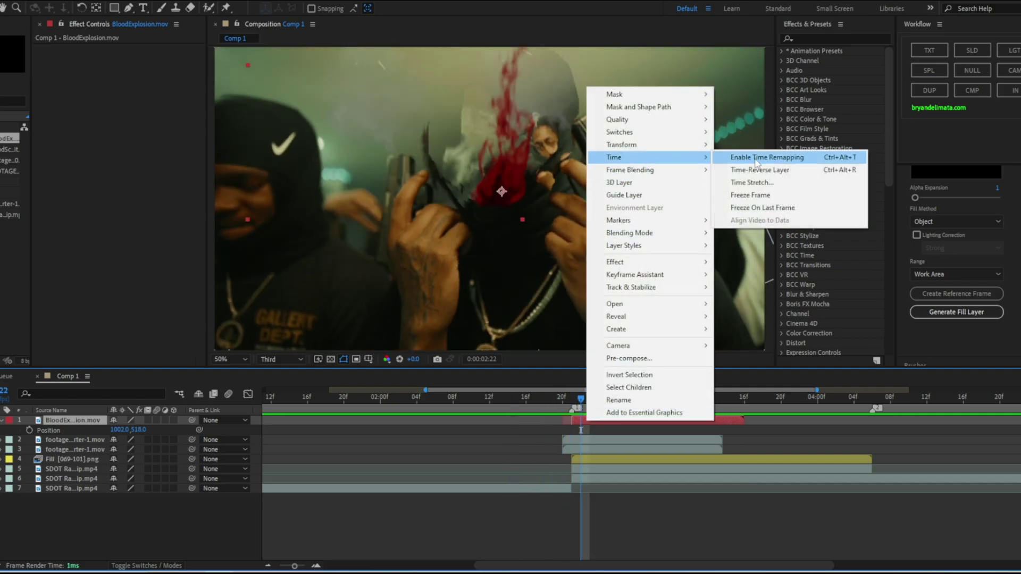
click(755, 157)
click(573, 396)
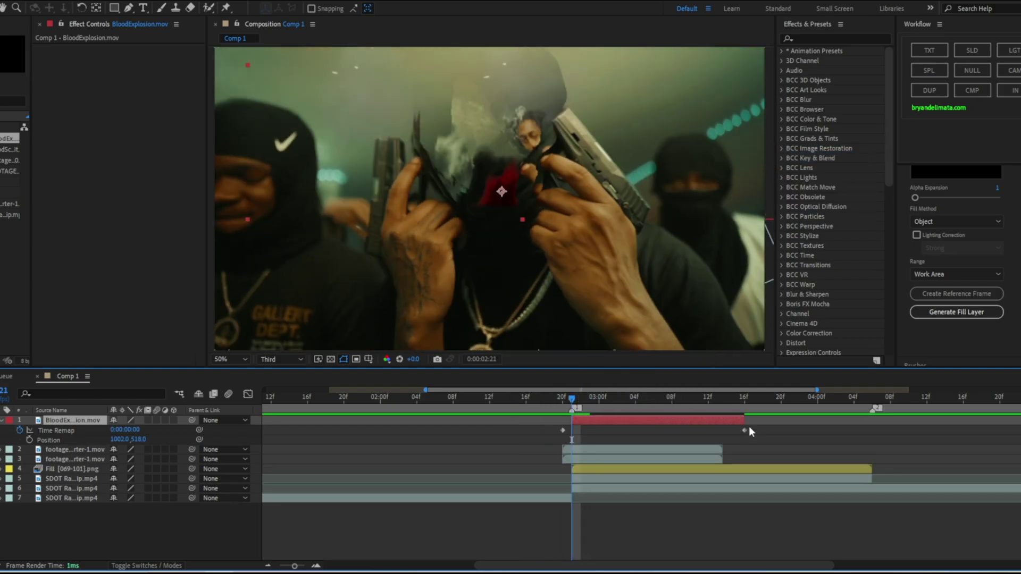
drag(744, 430, 671, 430)
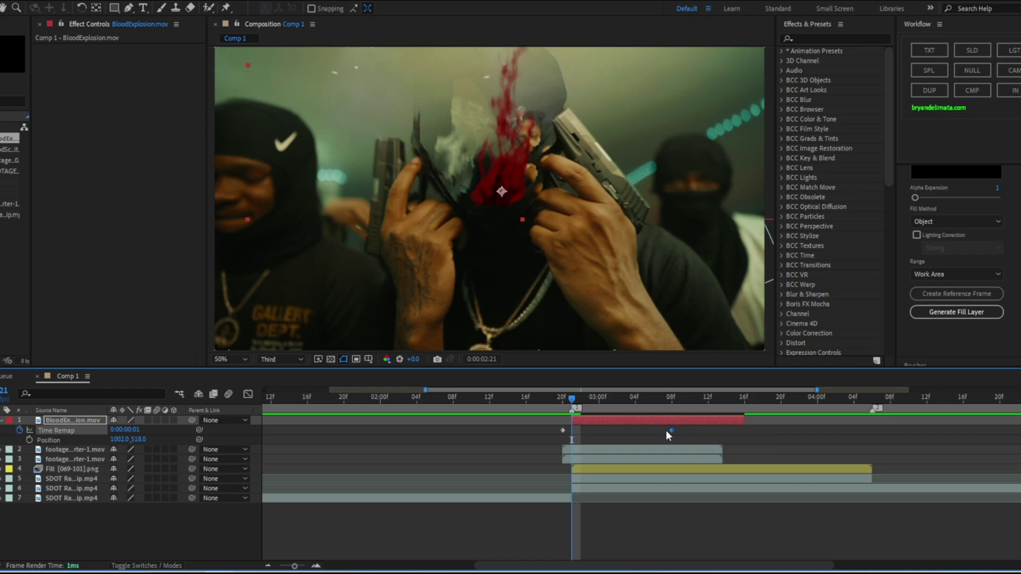
key(space)
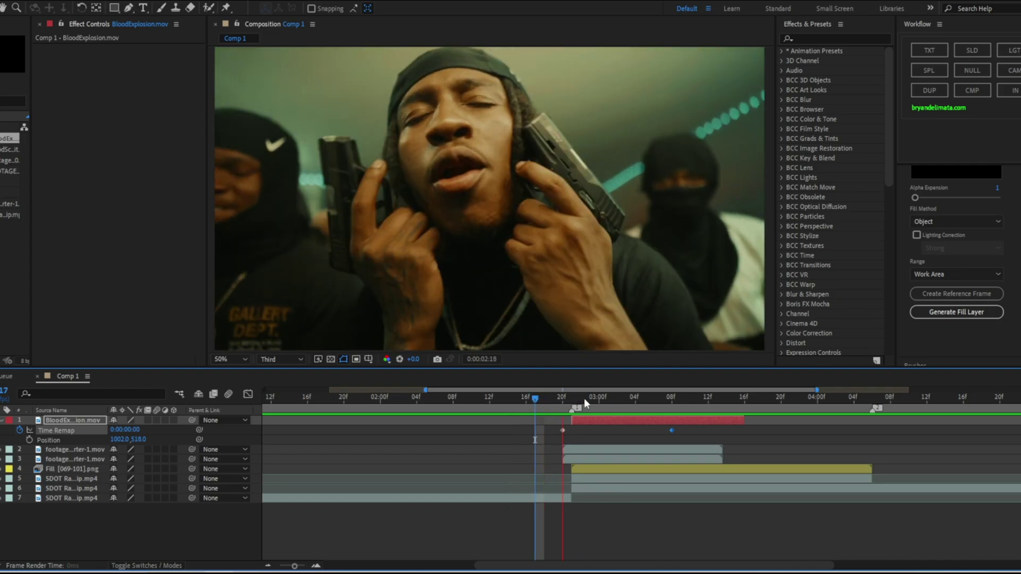
scroll(665, 425, left, 2)
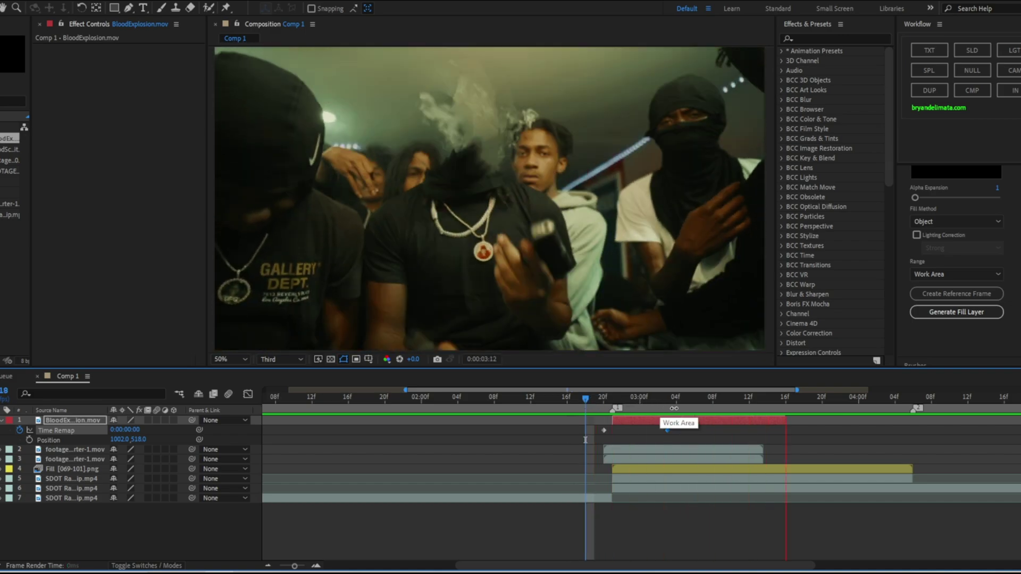
scroll(719, 420, down, 1)
Add the FOOTAGECRATE blood splatter clip as the top layer starting at 3:03.
drag(722, 420, 833, 420)
drag(751, 399, 832, 399)
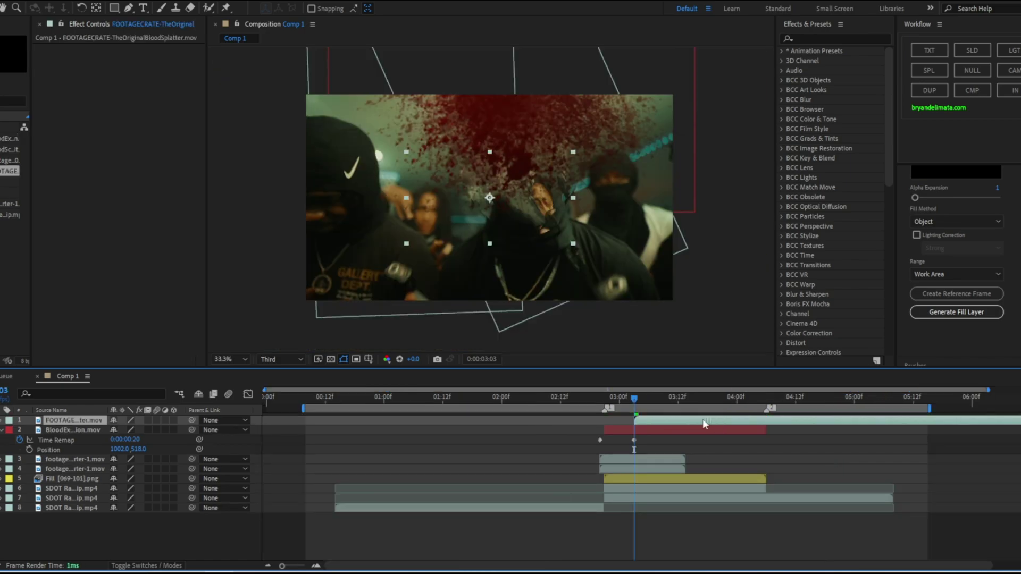
drag(610, 399, 643, 398)
Scale the blood splatter to about 261% and shift it left and down over the crowd.
click(582, 203)
key(s)
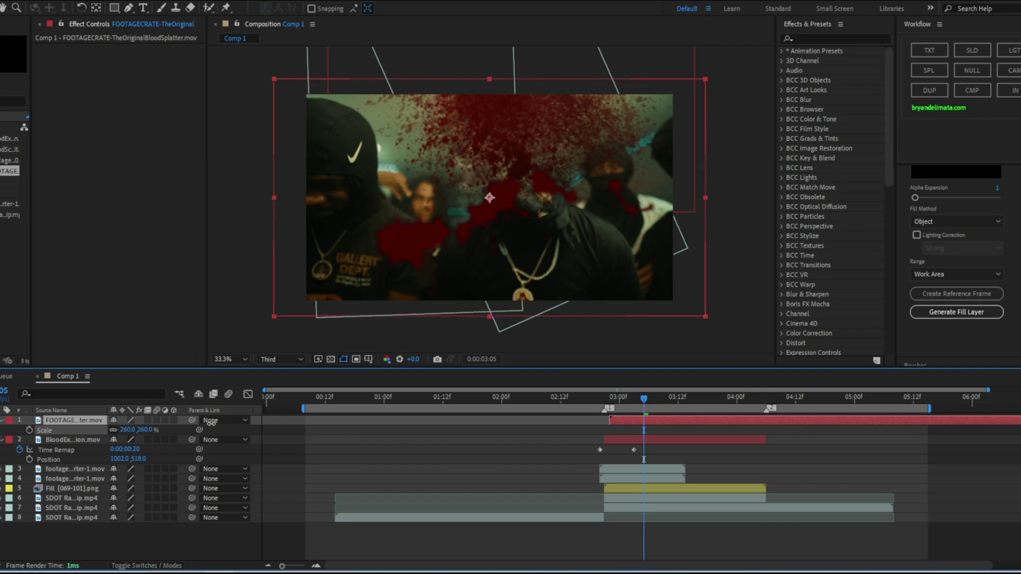
drag(583, 203, 499, 228)
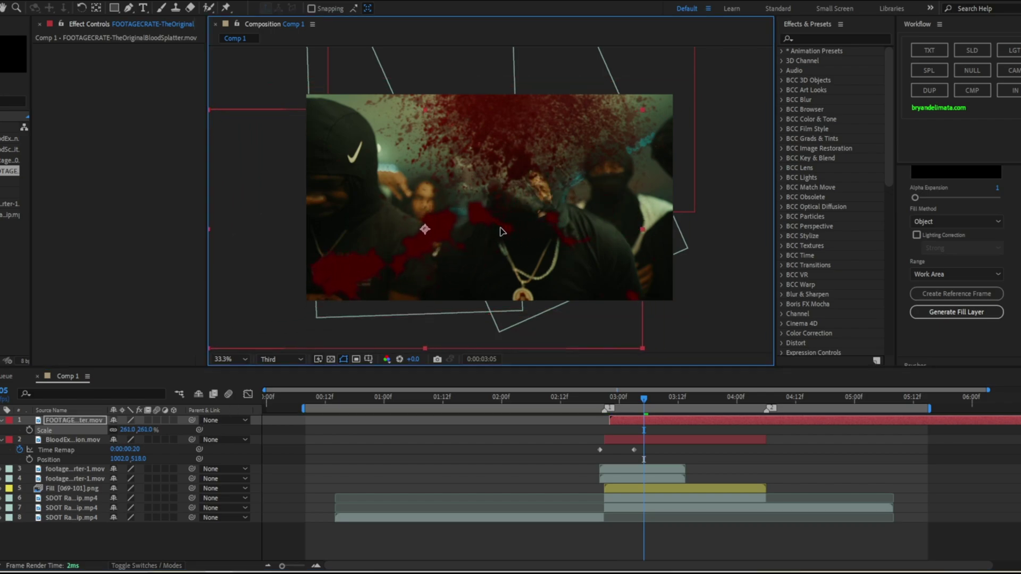
key(space)
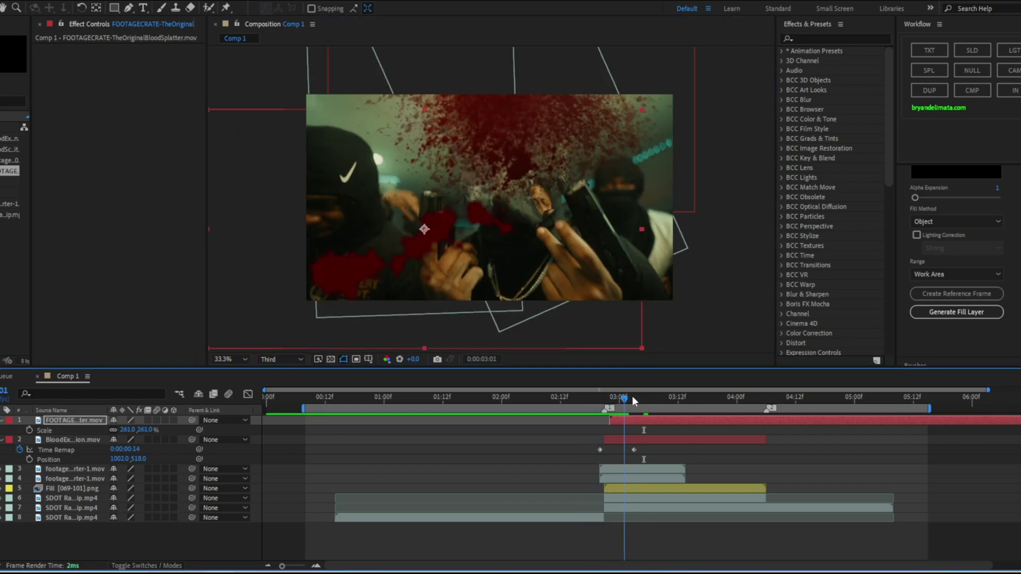
drag(732, 392, 658, 402)
key(alt+])
click(773, 417)
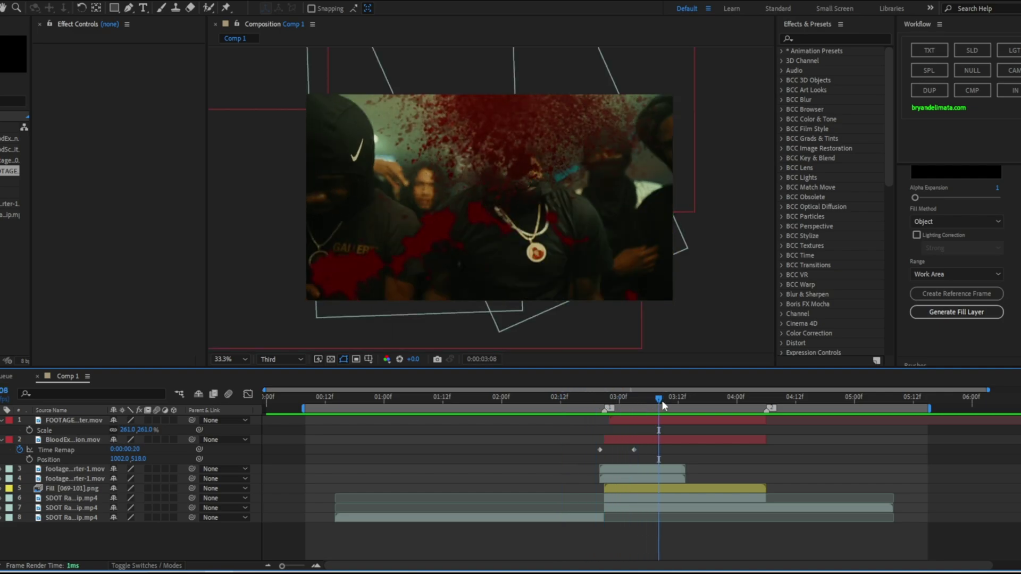
Nudge the BloodExplosion layer right and up to position 1128, 488.
click(698, 400)
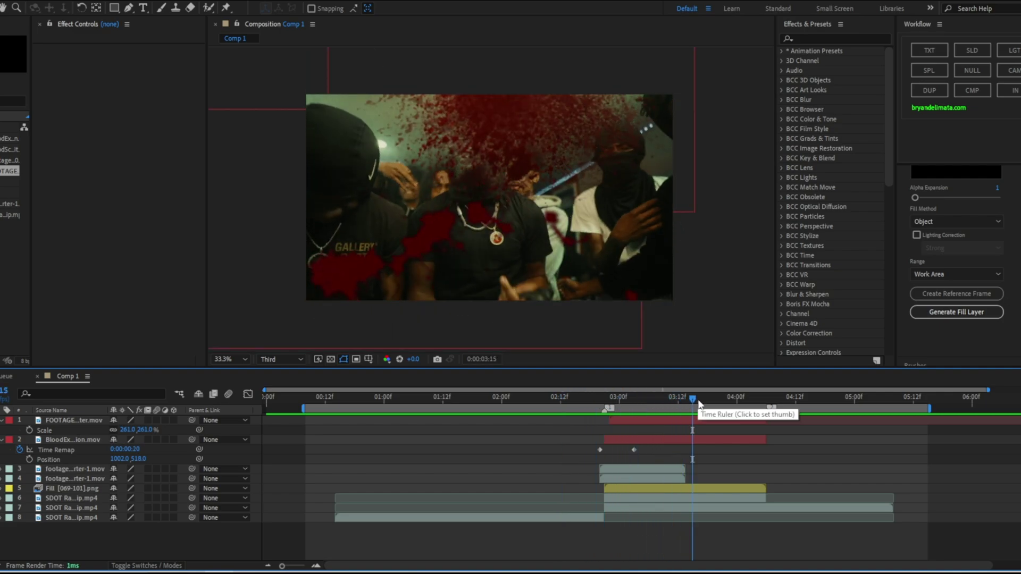
drag(698, 400, 536, 398)
key(space)
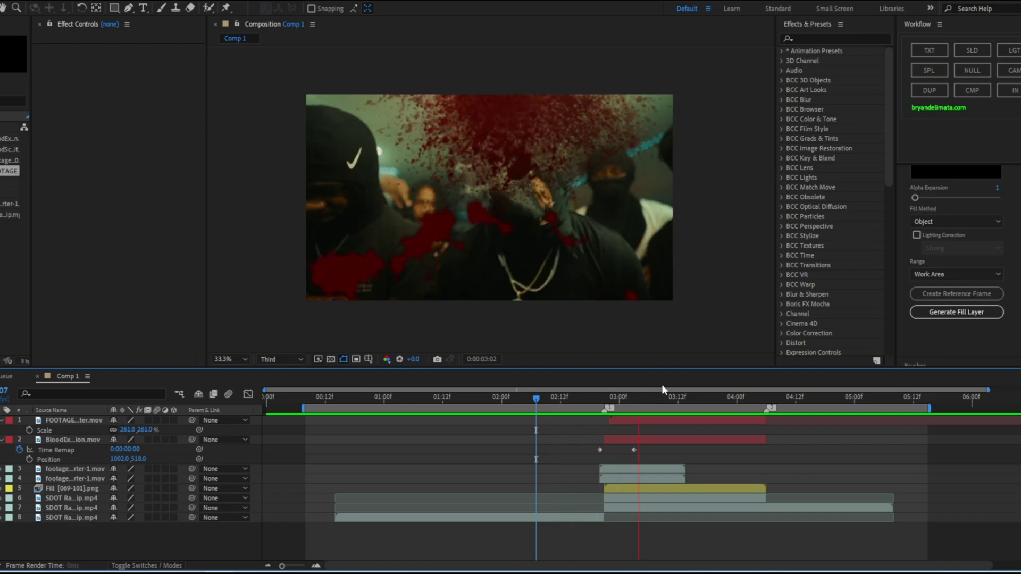
drag(616, 398, 729, 414)
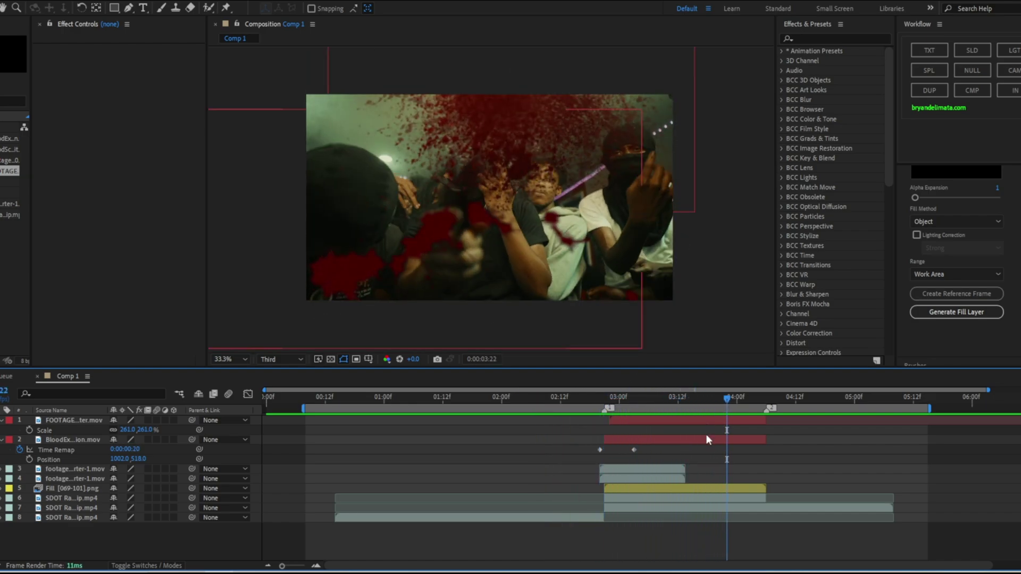
click(715, 416)
click(705, 440)
drag(610, 180, 633, 174)
key(Page_Up)
key(Page_Up)
key(Page_Up)
key(Page_Up)
key(Page_Up)
key(Page_Up)
key(Page_Up)
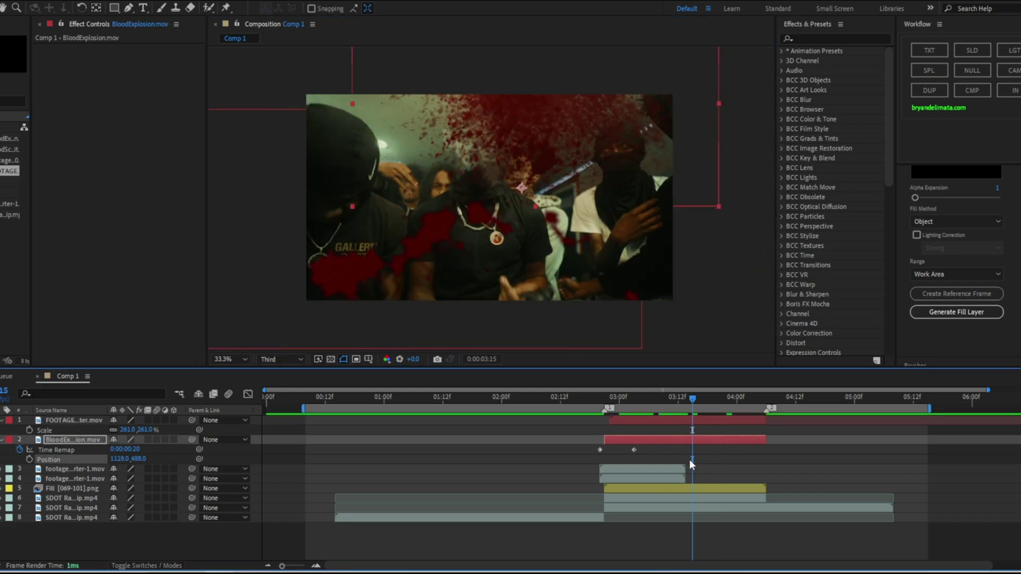
Add Camera Lens Blur to BloodExplosion.mov and scrub its opacity down to about 82%.
click(827, 39)
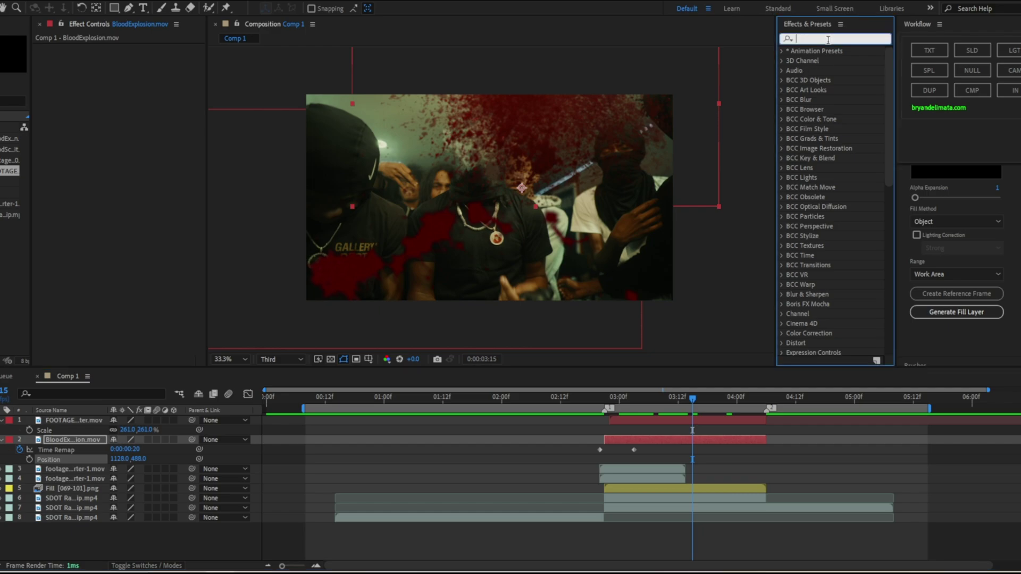
text(3d)
key(BackSpace)
key(BackSpace)
text(camera)
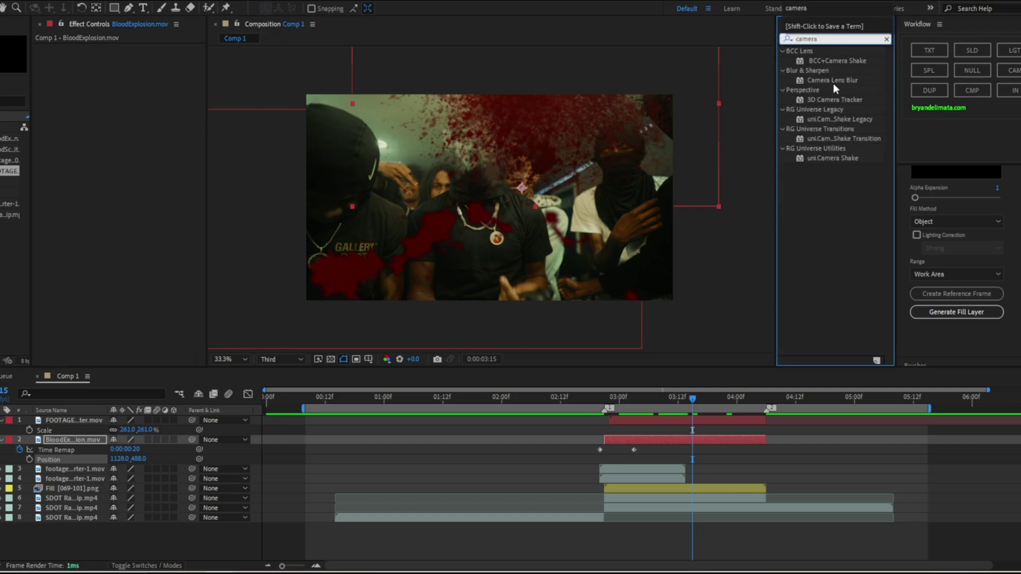
drag(831, 80, 703, 441)
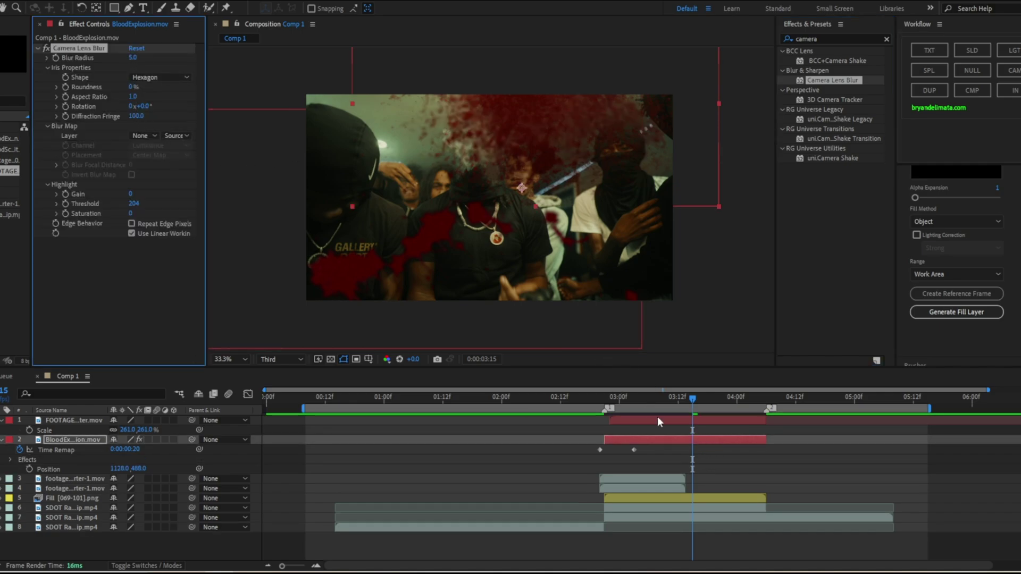
key(t)
drag(614, 409, 648, 408)
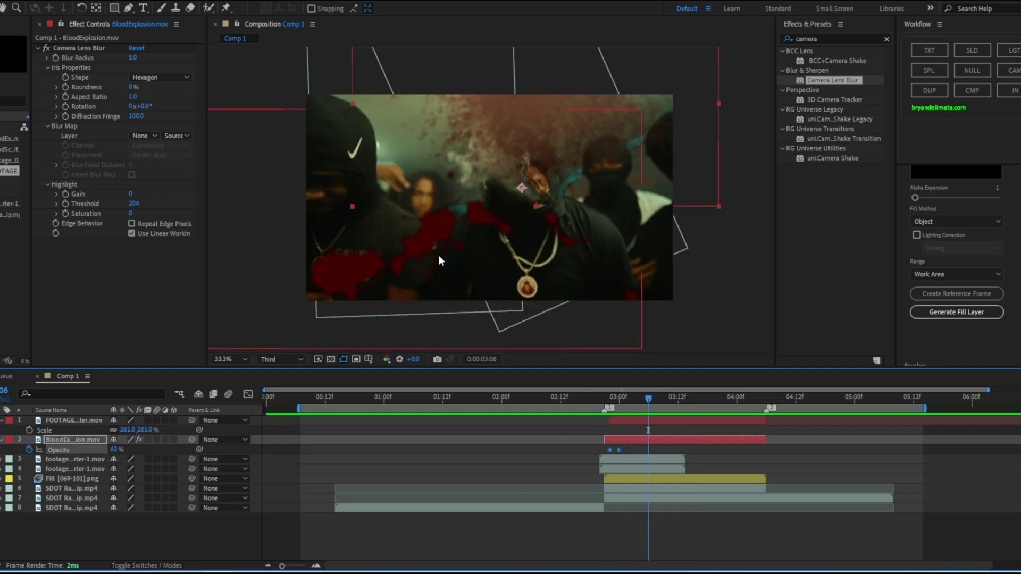
click(671, 421)
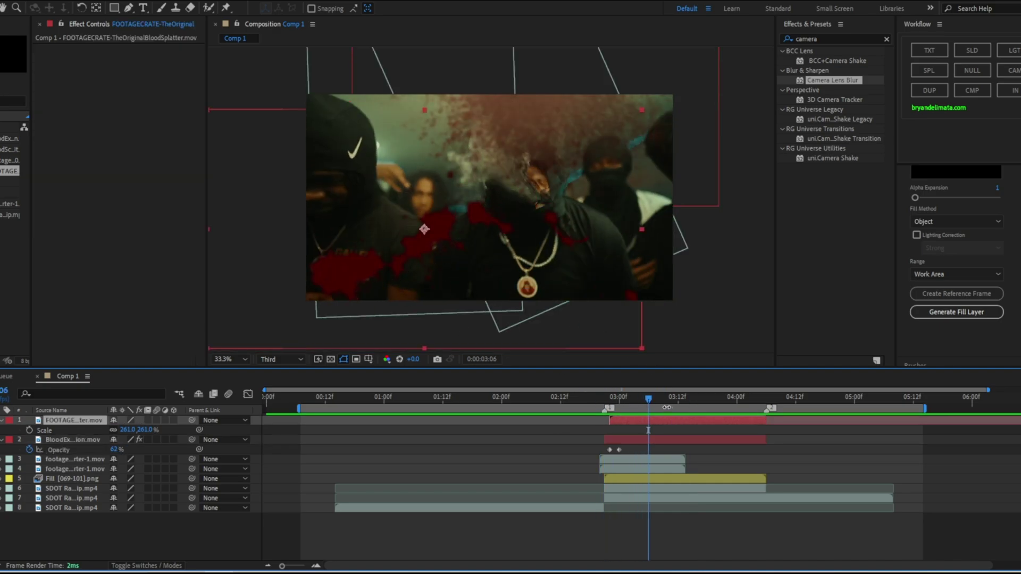
key(space)
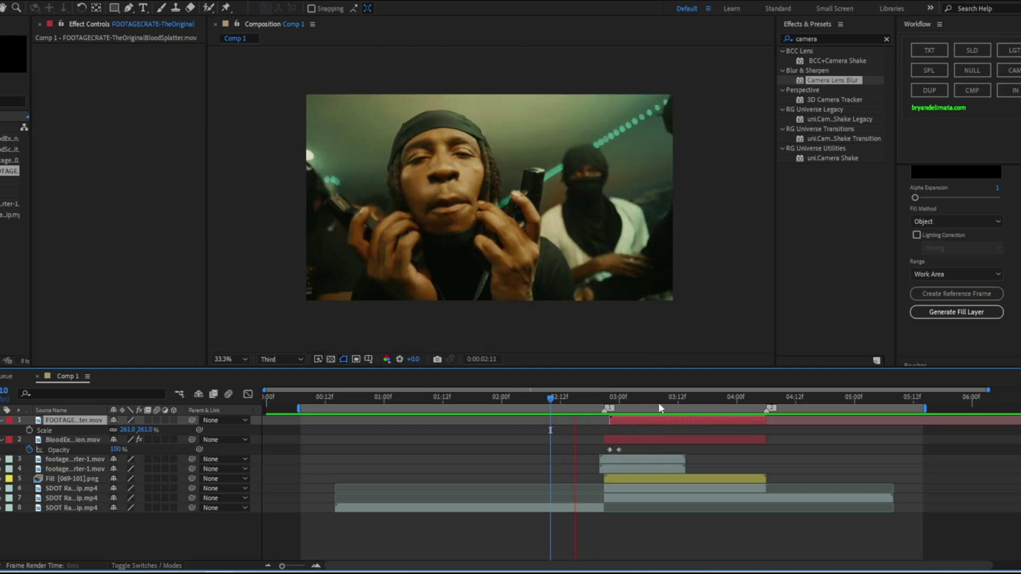
click(707, 399)
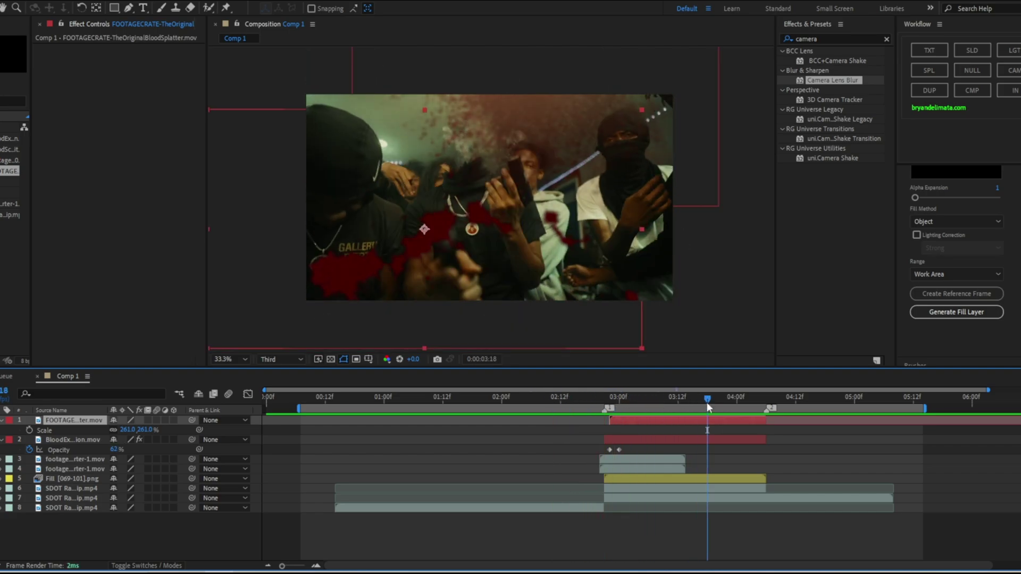
drag(703, 403, 668, 400)
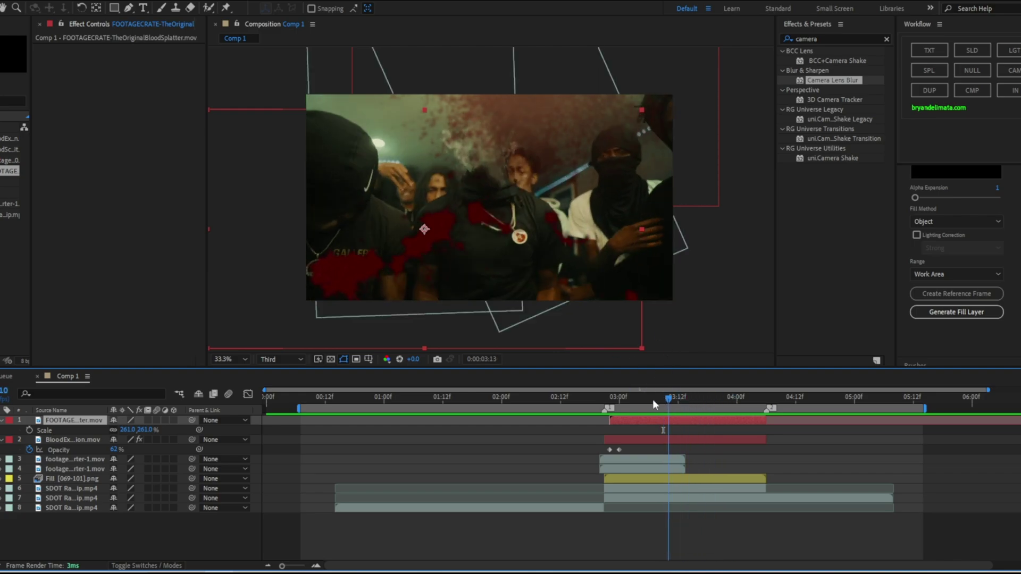
key(space)
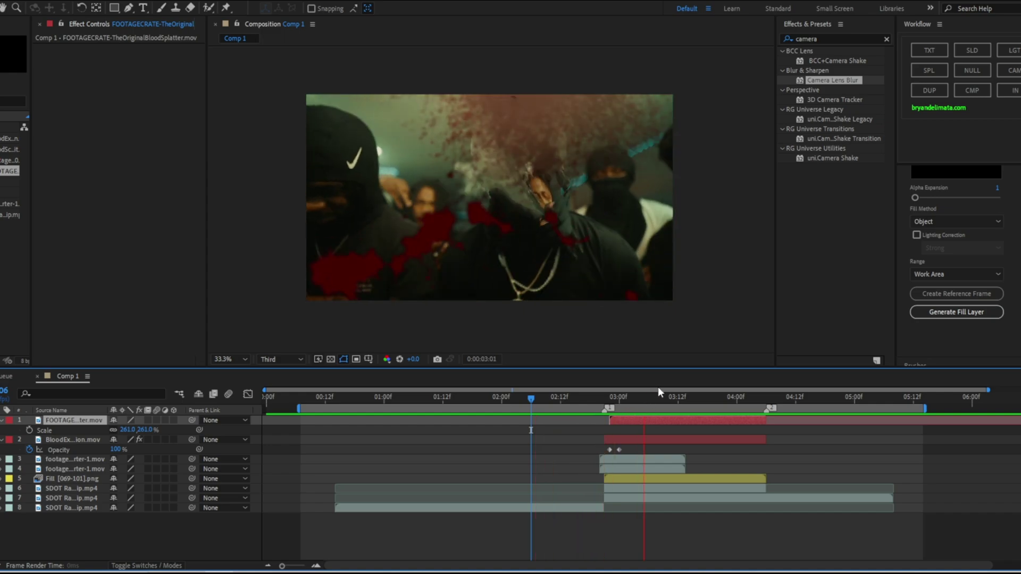
click(607, 398)
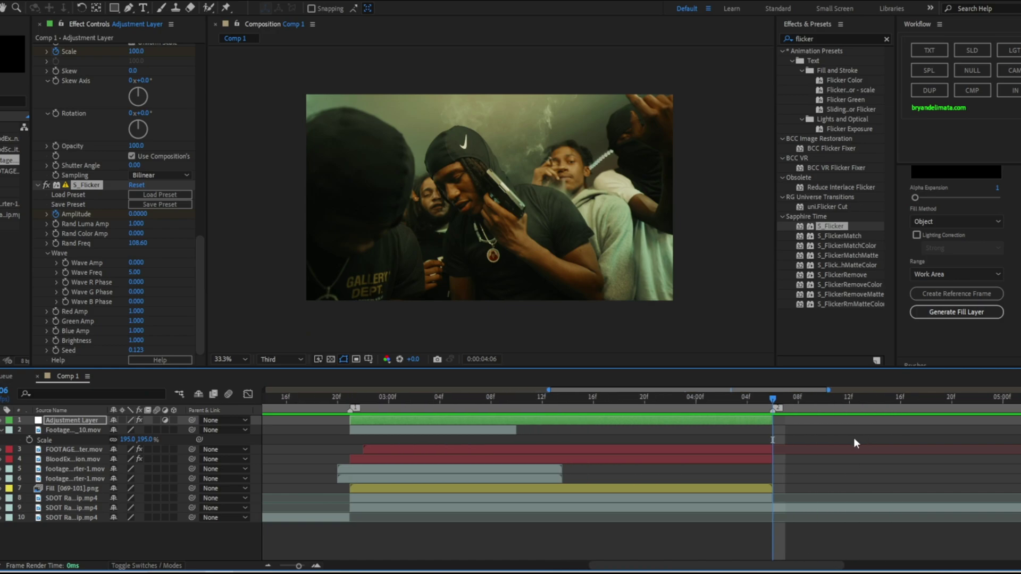
Duplicate the SDOT Raw Clip layer and freeze the copy on the current frame.
click(562, 511)
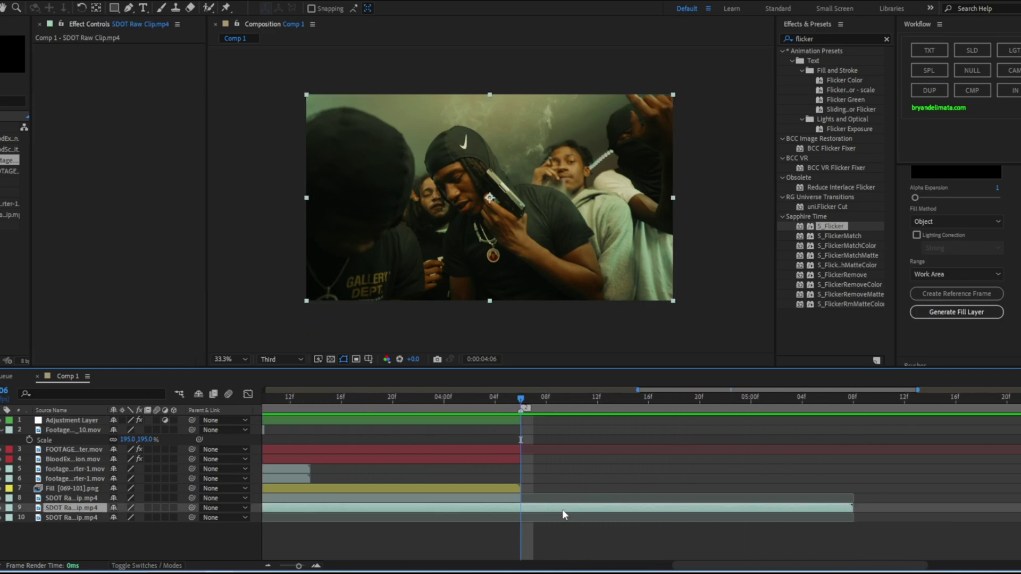
key(ctrl+d)
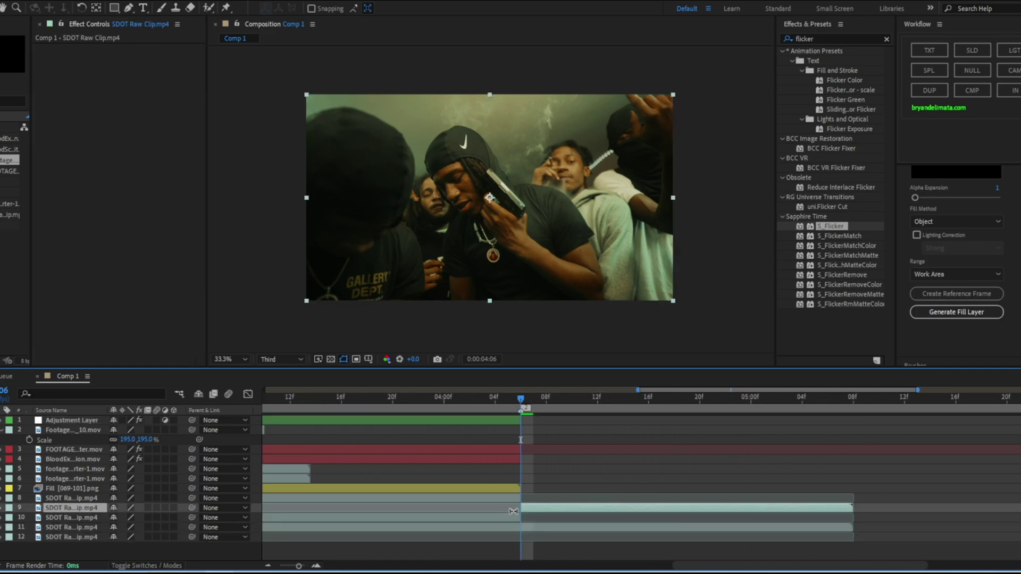
right_click(529, 508)
mouse_move(577, 247)
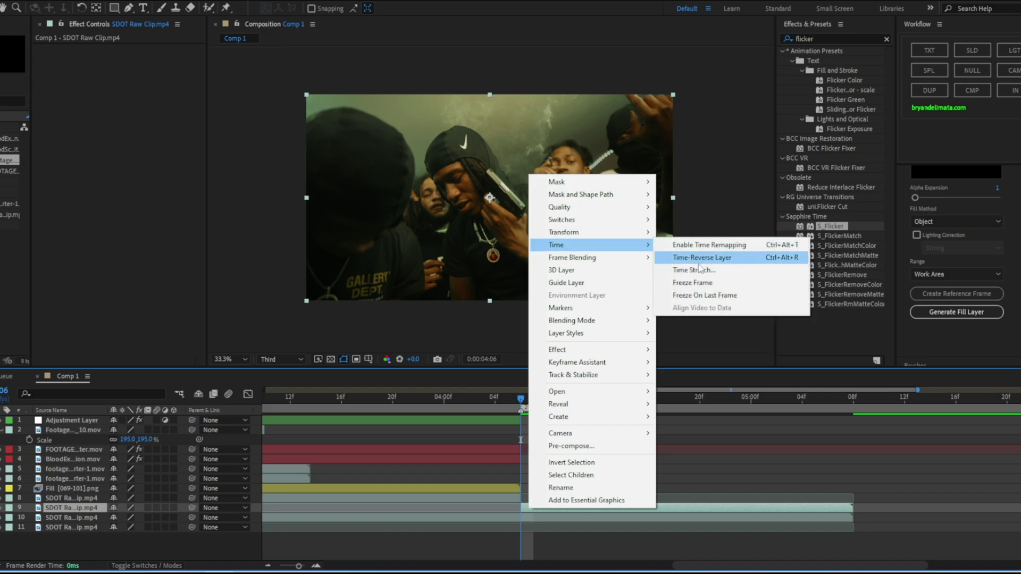
click(686, 283)
Trace a Pen mask around the rapper's head and trim the frozen layer's end earlier.
scroll(468, 199, up, 3)
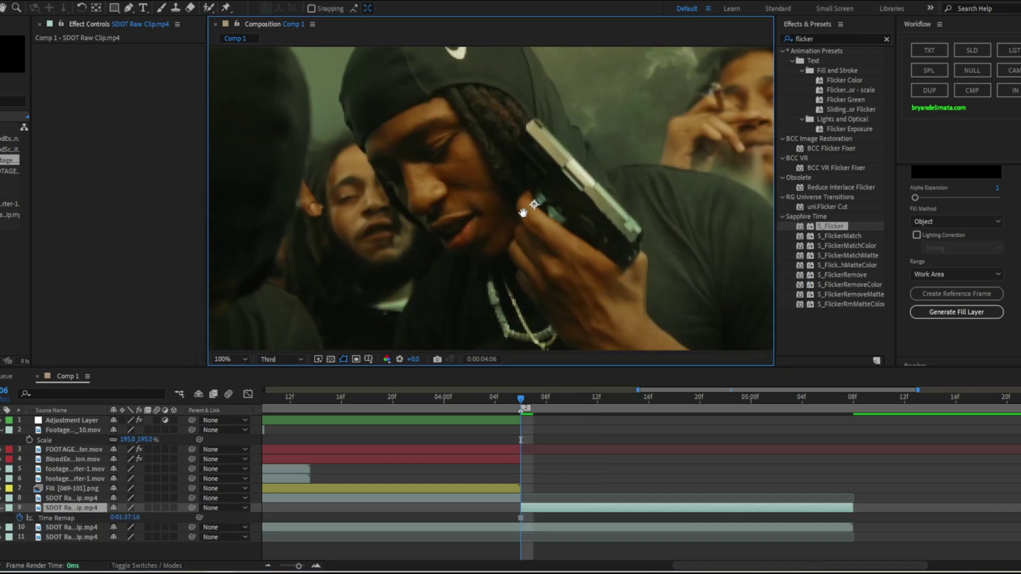
key(g)
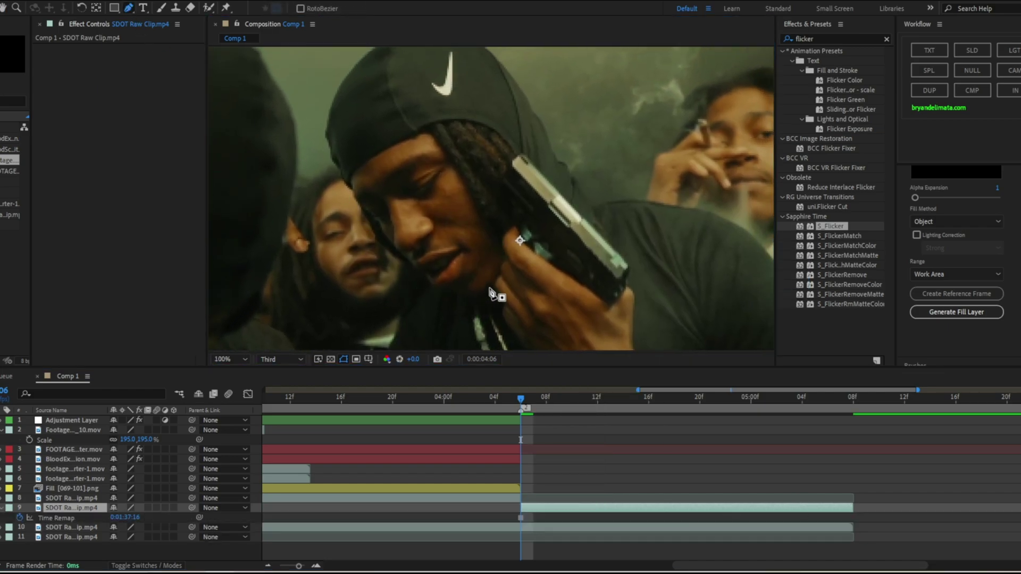
drag(496, 286, 473, 304)
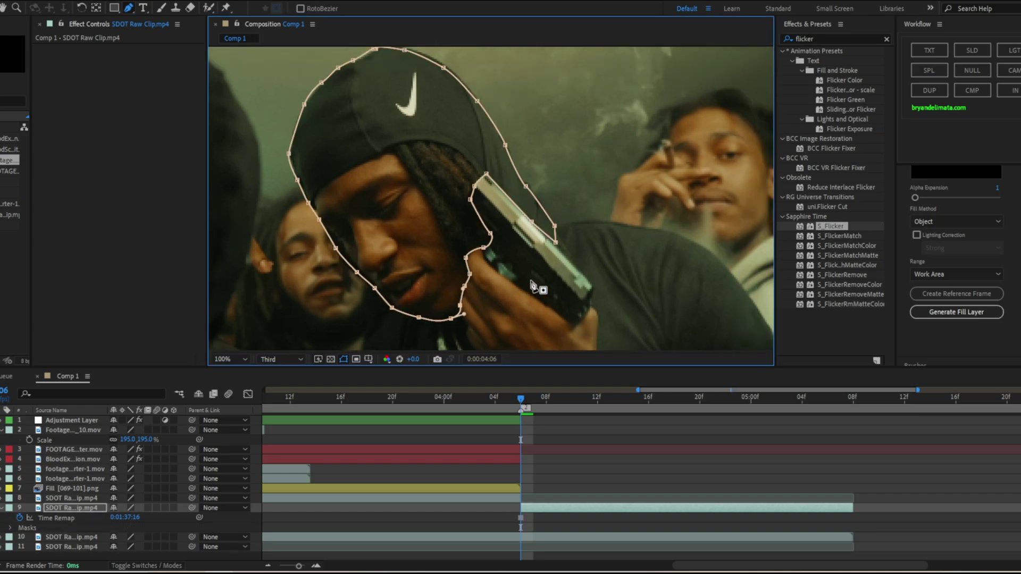
scroll(561, 310, down, 2)
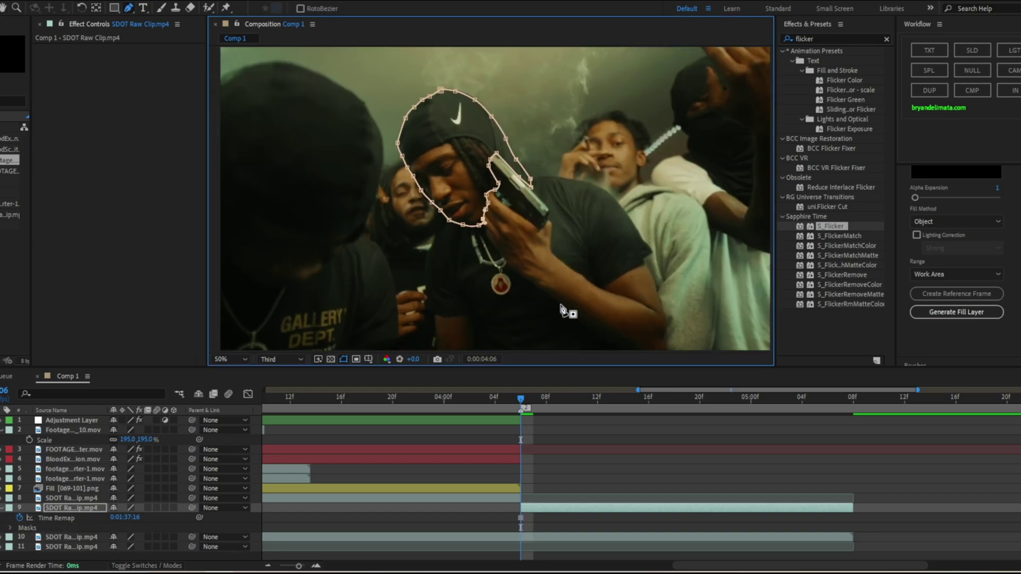
click(530, 515)
drag(853, 509, 568, 508)
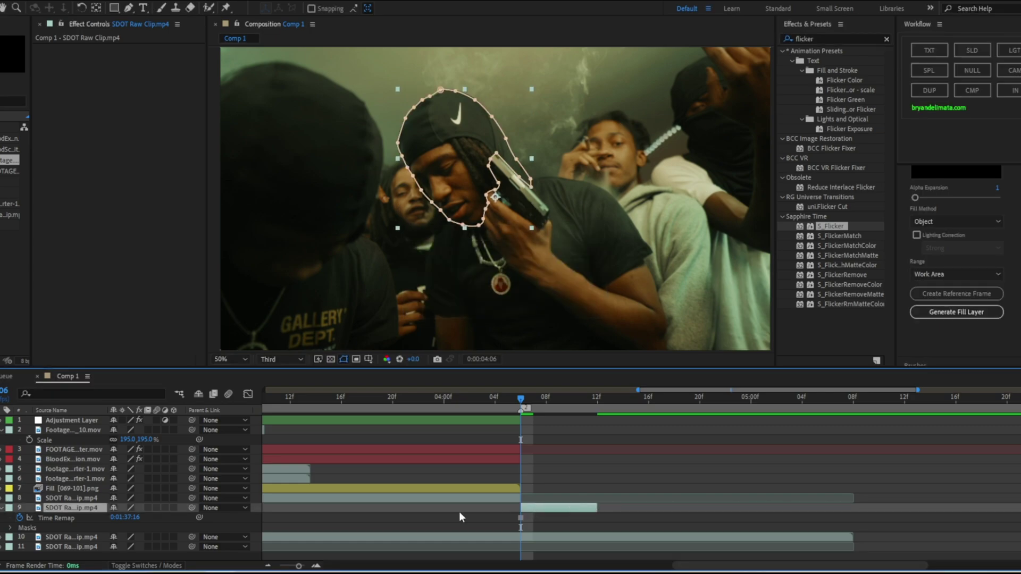
Feather the head mask by 5 pixels, slide the layer earlier, and move it to the top.
key(m)
key(m)
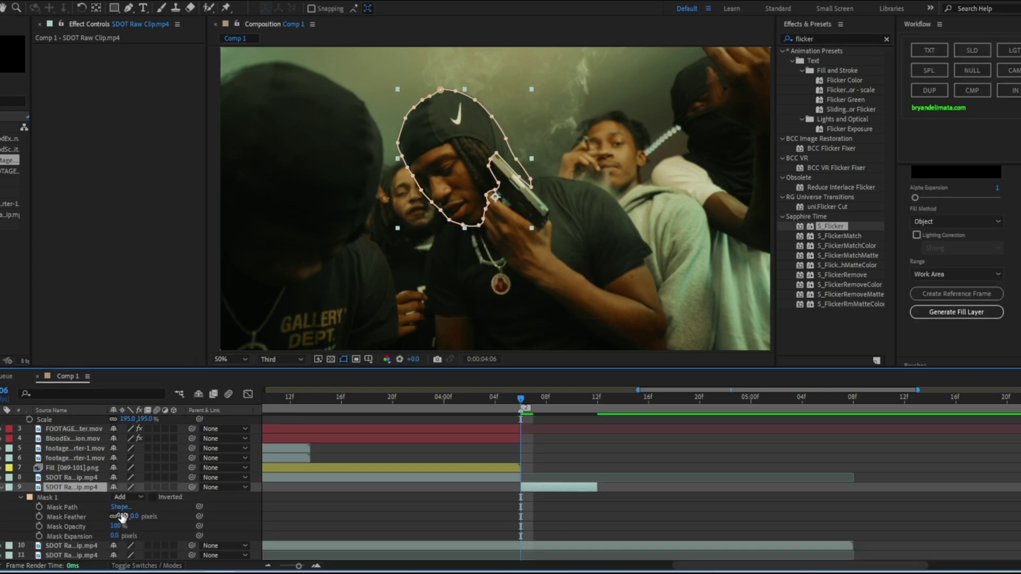
text(5)
click(157, 528)
drag(562, 487, 480, 489)
scroll(499, 489, up, 2)
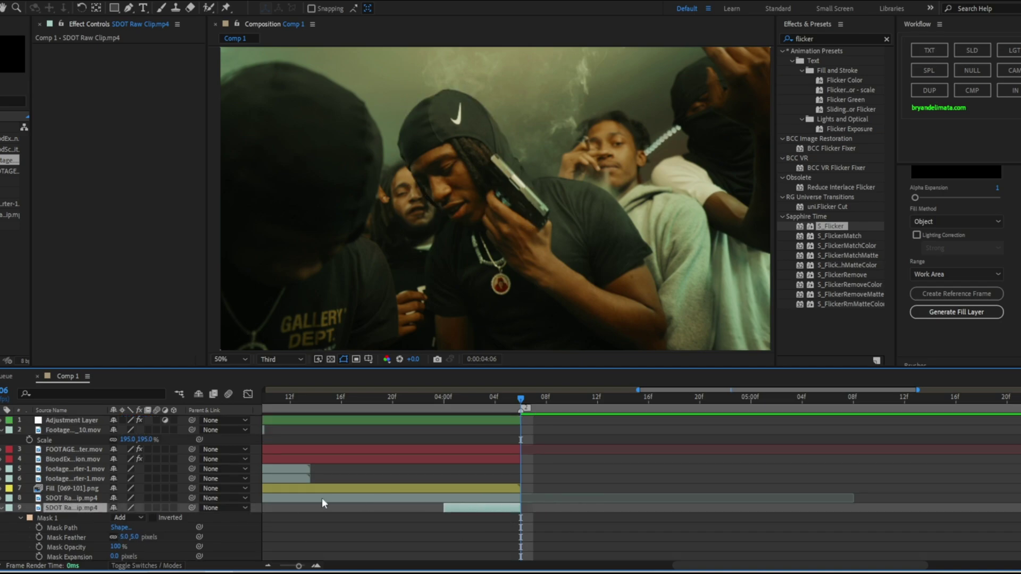
drag(97, 512, 99, 420)
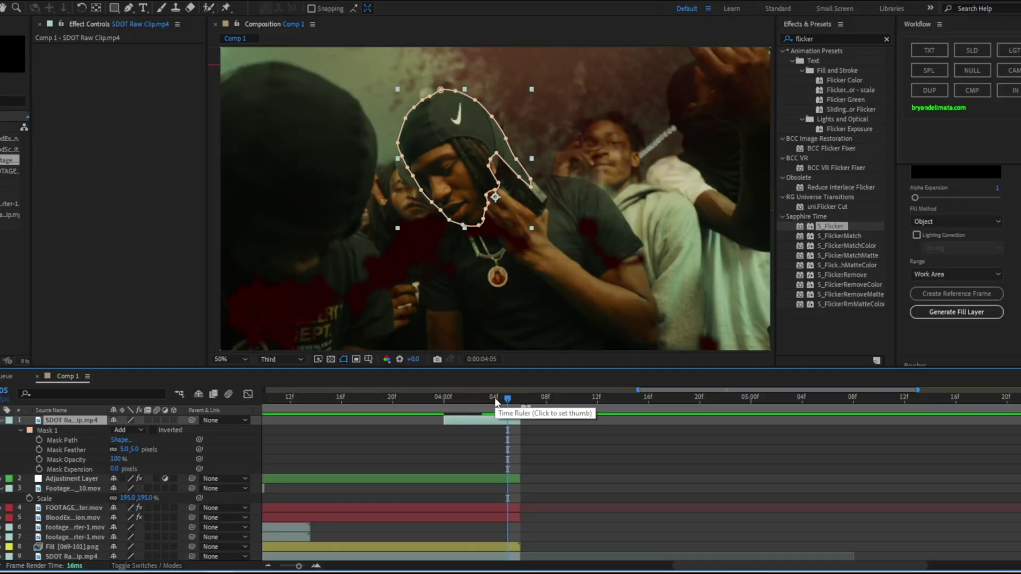
Keyframe the head's position, scale and rotation, spinning it -1x-63° and raising it above frame at 03:21.
click(521, 399)
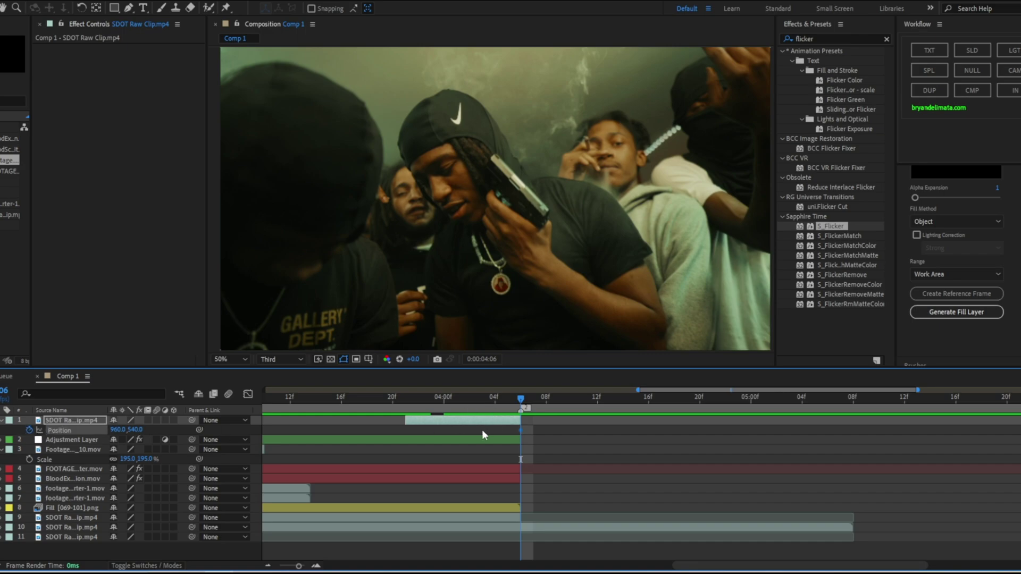
key(r)
key(s)
key(u)
drag(510, 397, 405, 396)
key(comma)
key(ctrl+v)
drag(121, 459, 53, 459)
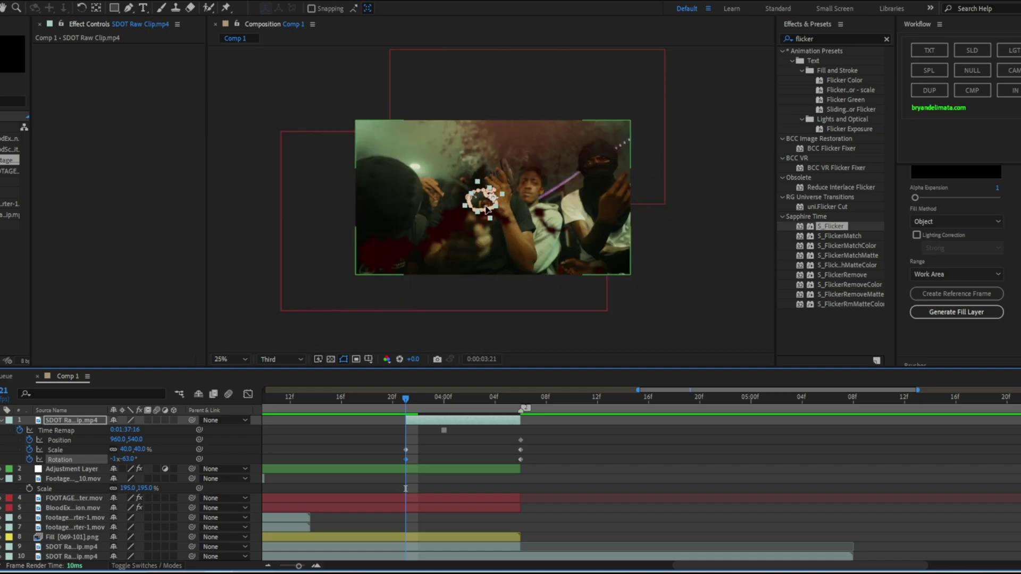
drag(484, 206, 518, 100)
At 04:02, pull the head up-left to curve its flight path.
drag(406, 397, 469, 406)
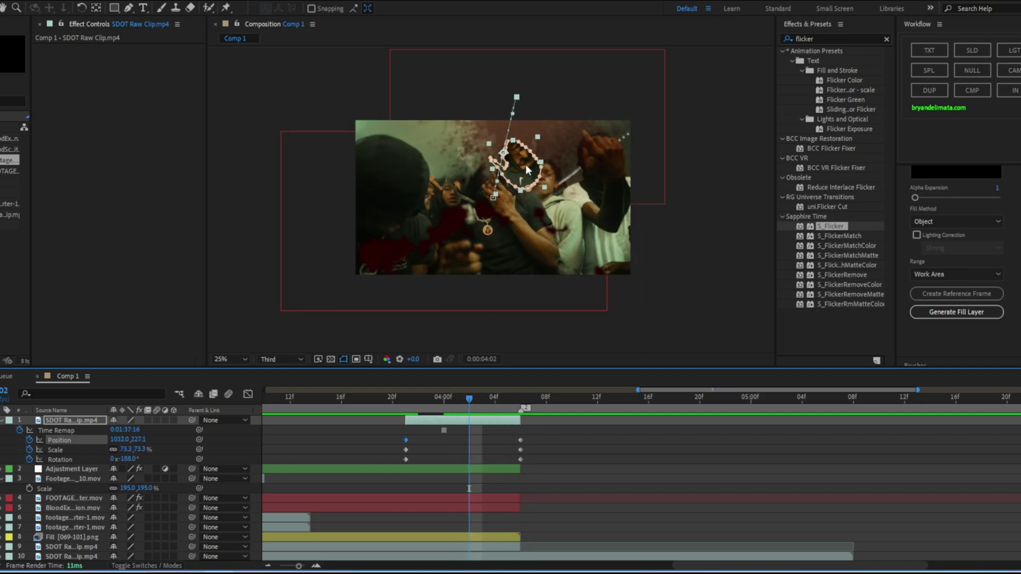
drag(525, 165, 463, 147)
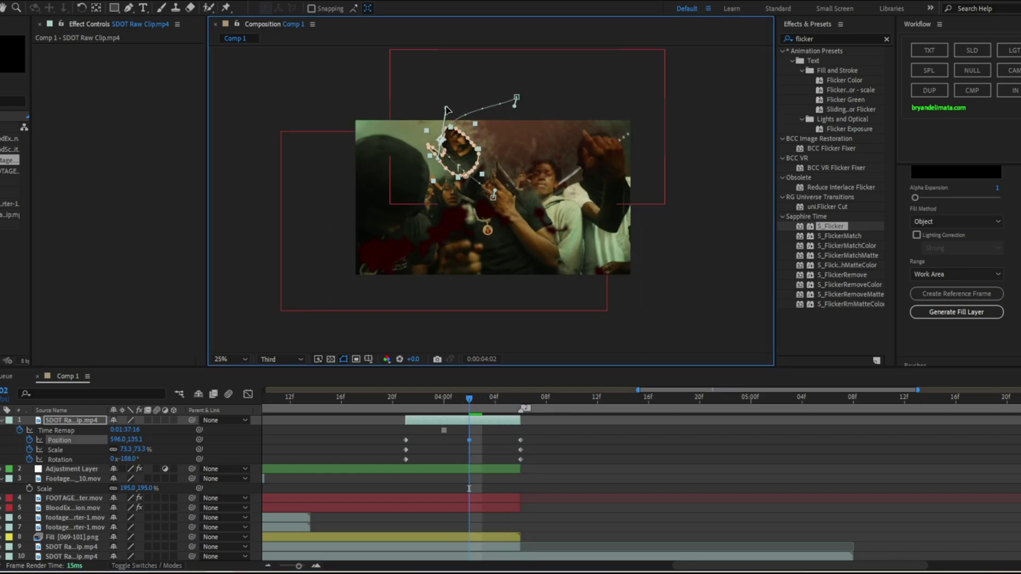
key(ctrl+shift+a)
click(440, 162)
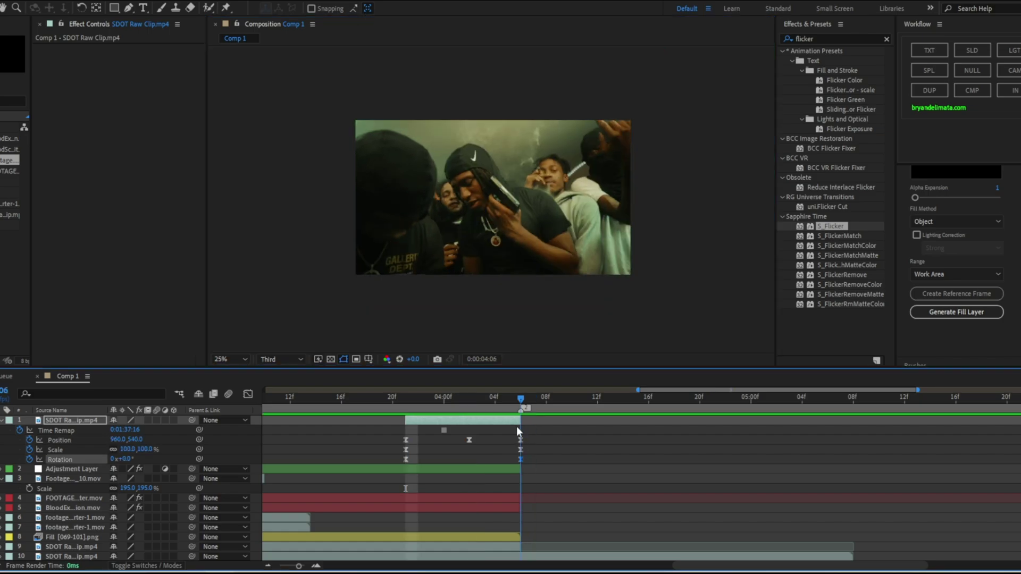
Apply Easy Ease to all the head's keyframes and enable motion blur on the layer.
drag(527, 432, 401, 462)
key(F9)
key(Page_Up)
key(Page_Up)
click(159, 421)
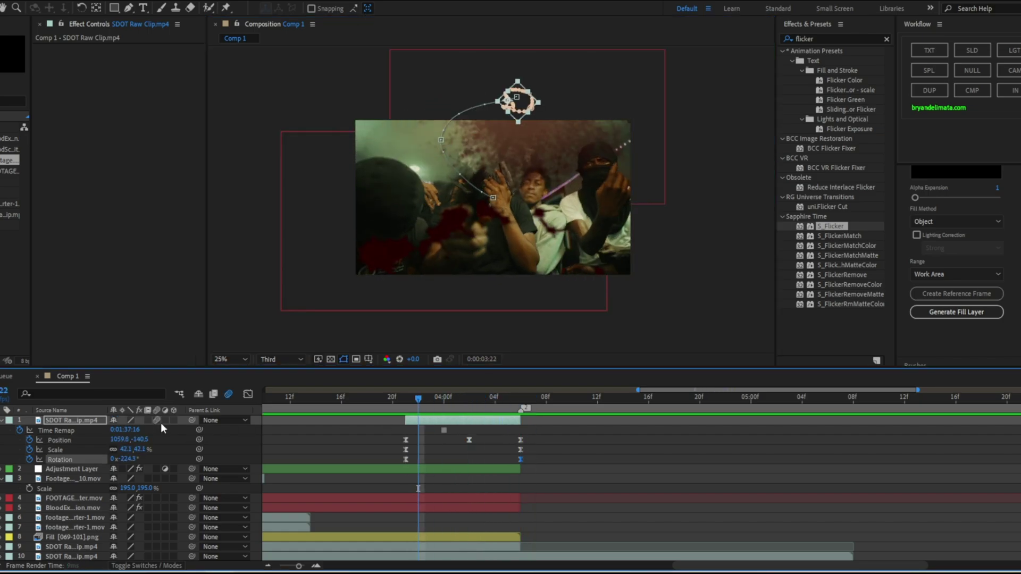
key(u)
click(272, 566)
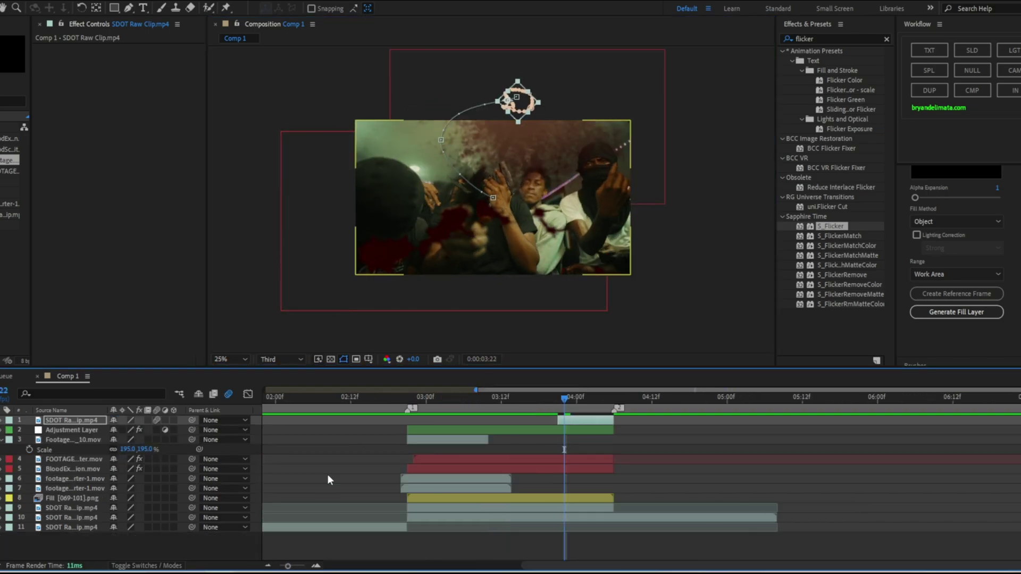
click(377, 400)
Copy the Adjustment Layer and trim the copy to start at 04:06.
click(582, 430)
key(ctrl+c)
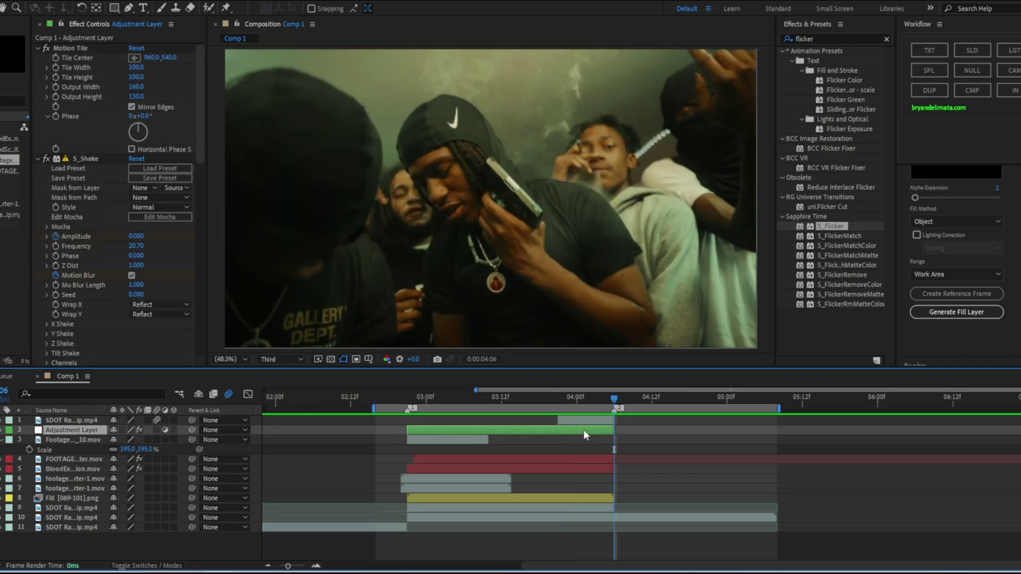
click(569, 420)
key(ctrl+v)
drag(469, 420, 481, 420)
key(bracketleft)
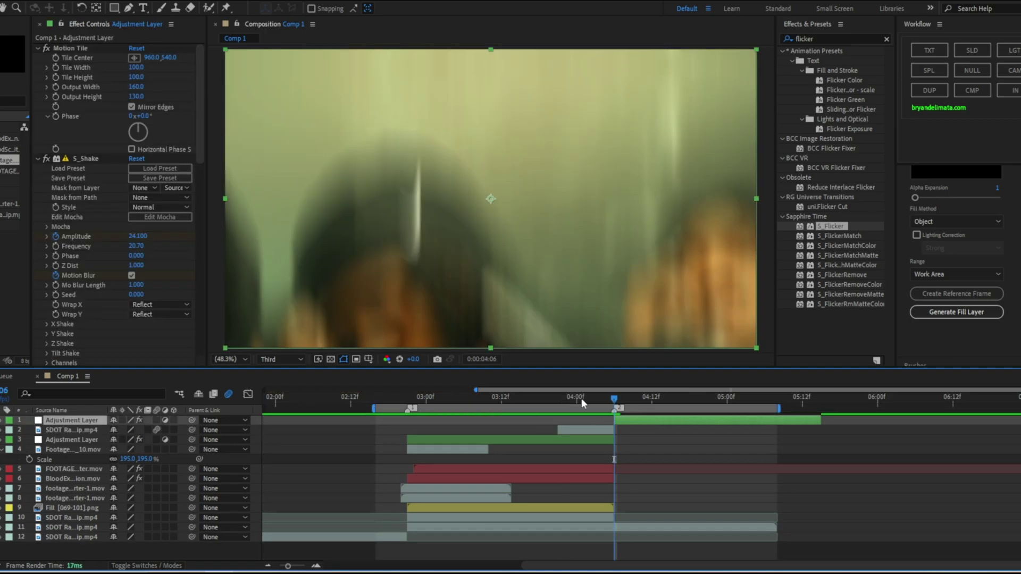
Raise the copy's S_Shake amplitude to 24.1 and preview the shake from 04:06.
drag(582, 397, 376, 400)
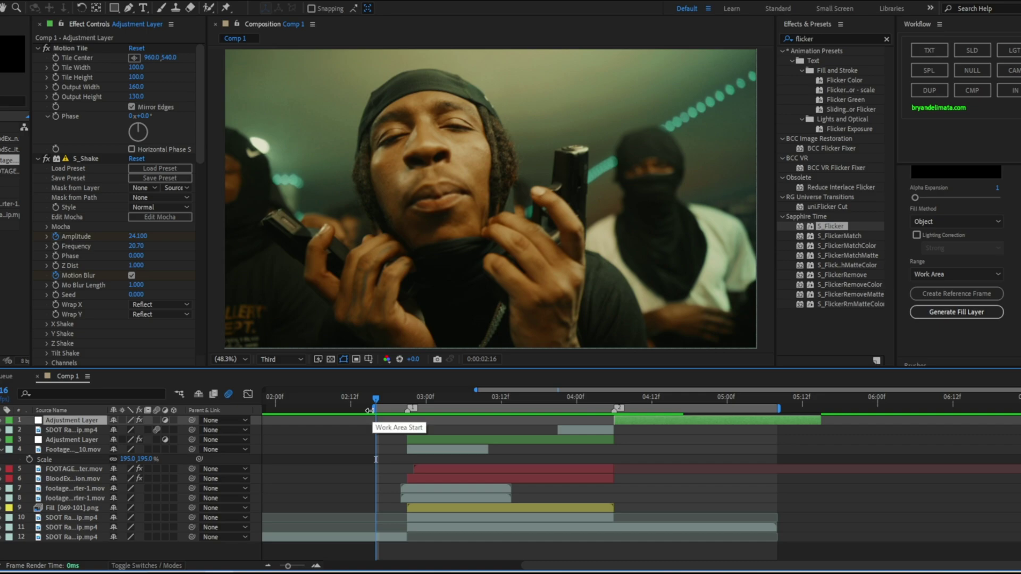
key(space)
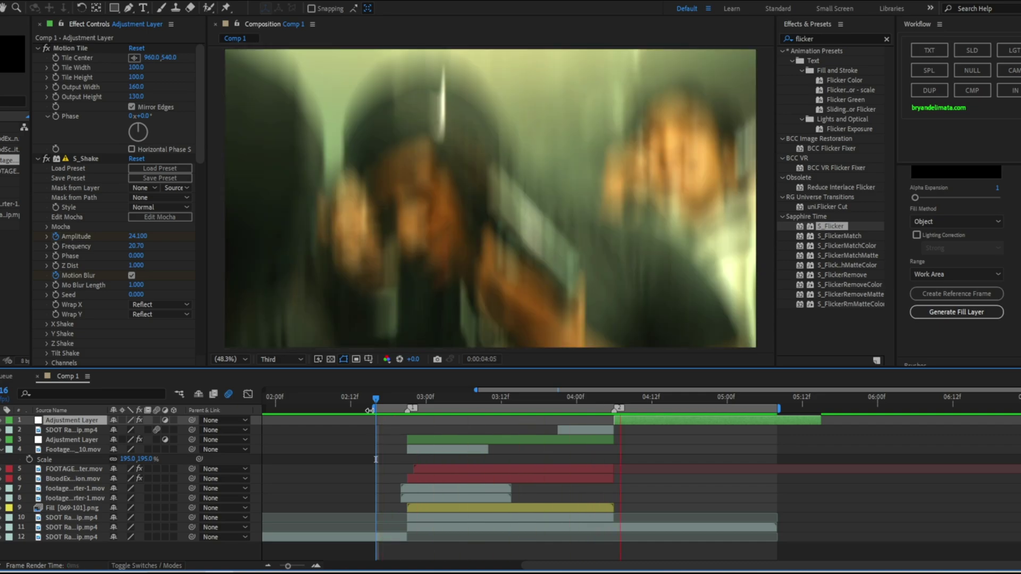
key(Delete)
click(595, 397)
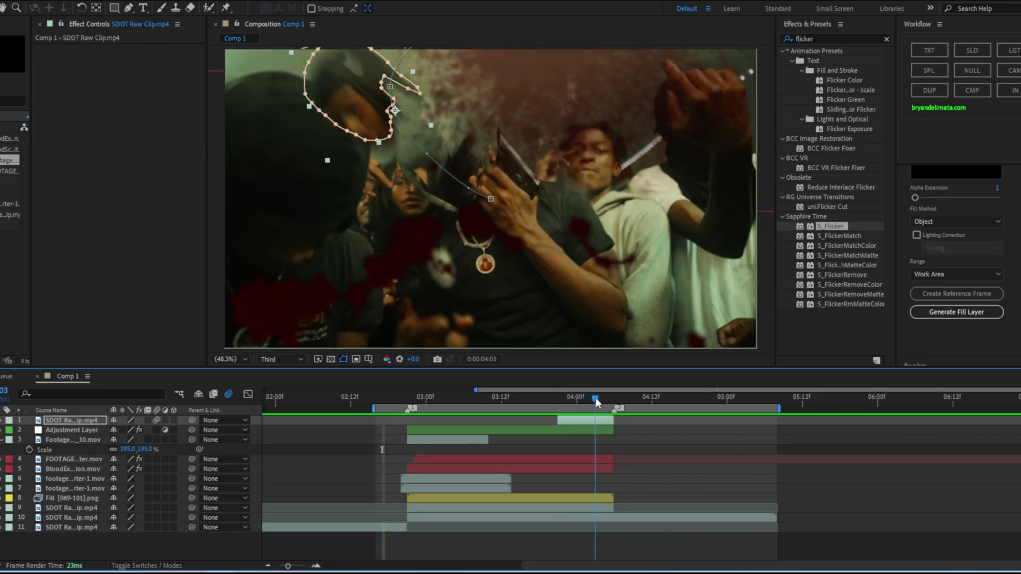
drag(595, 398, 615, 405)
key(space)
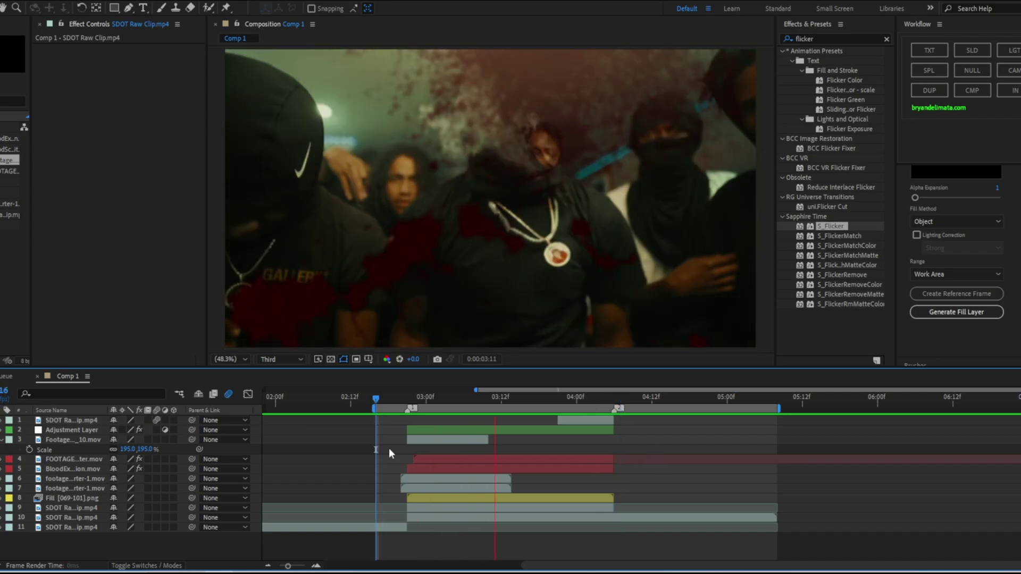
key(ctrl+z)
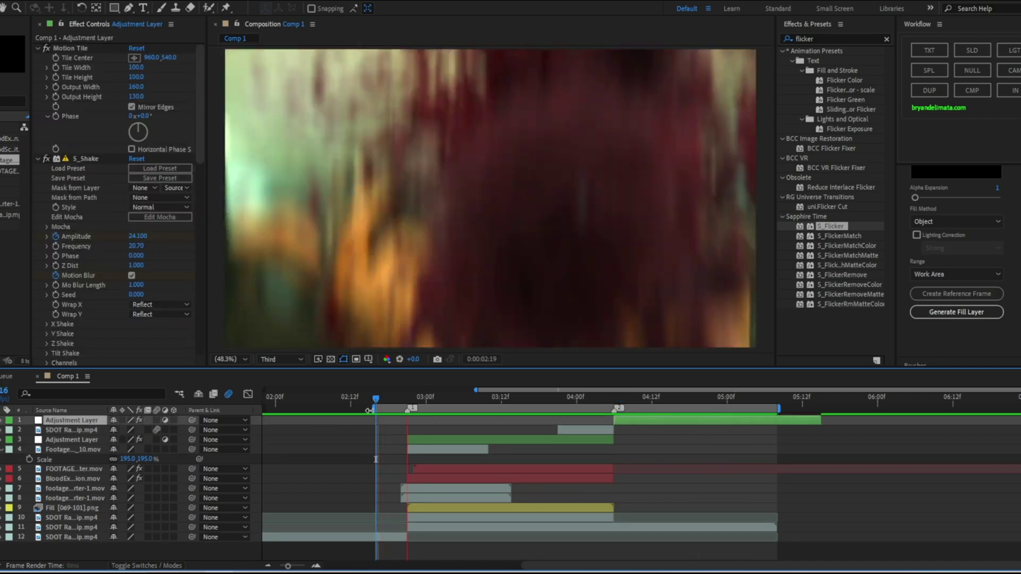